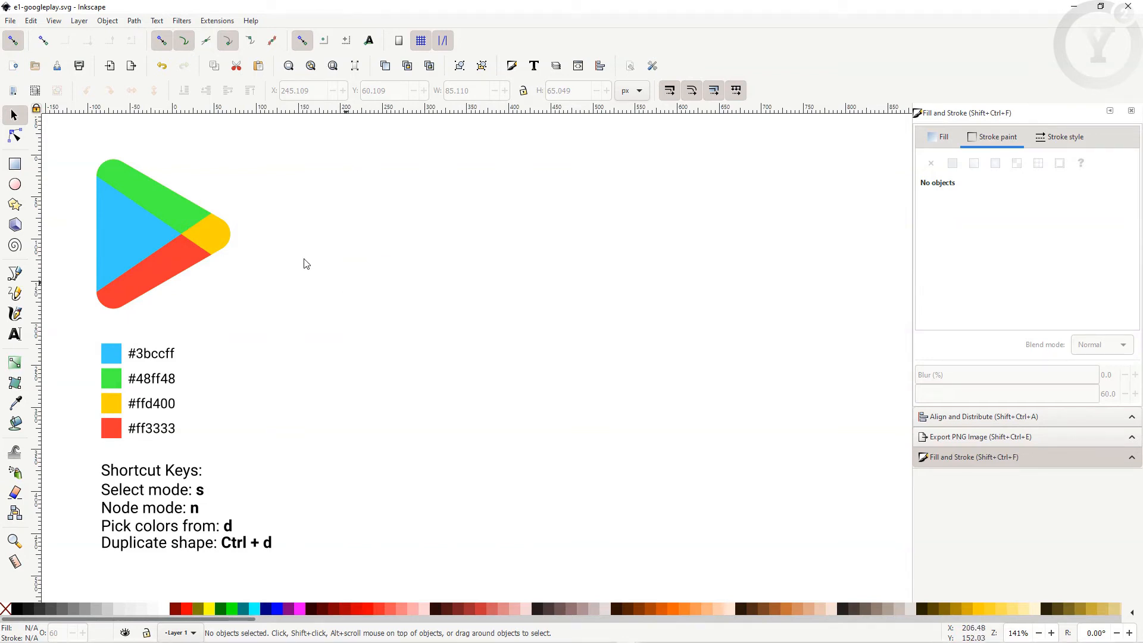
Step: Review the Document Properties dialog, then close it
click(10, 20)
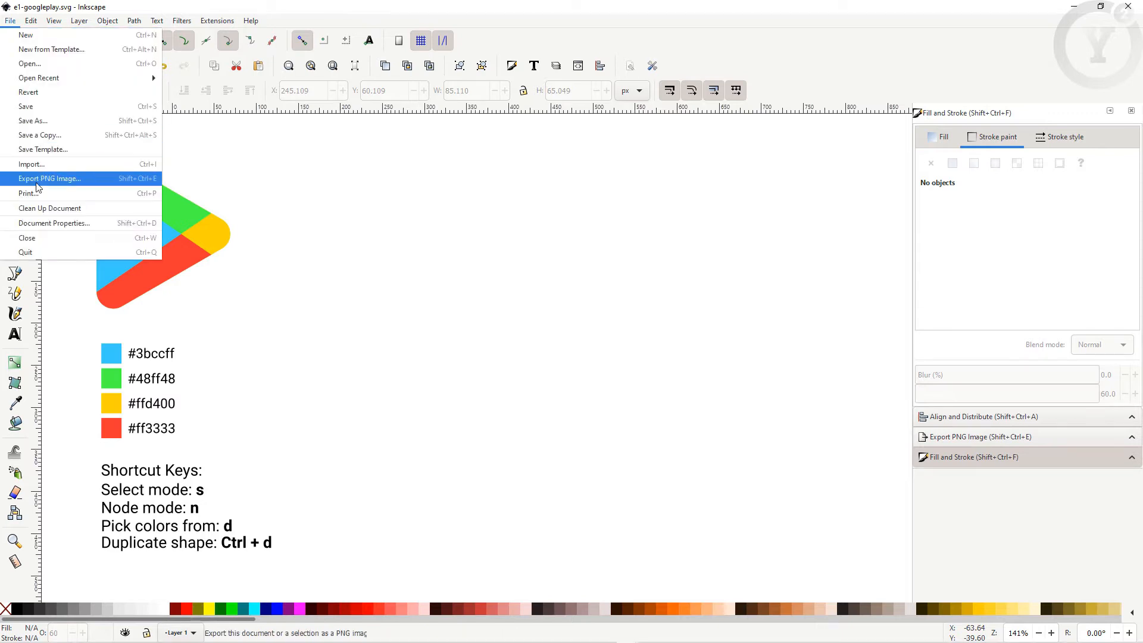
click(38, 223)
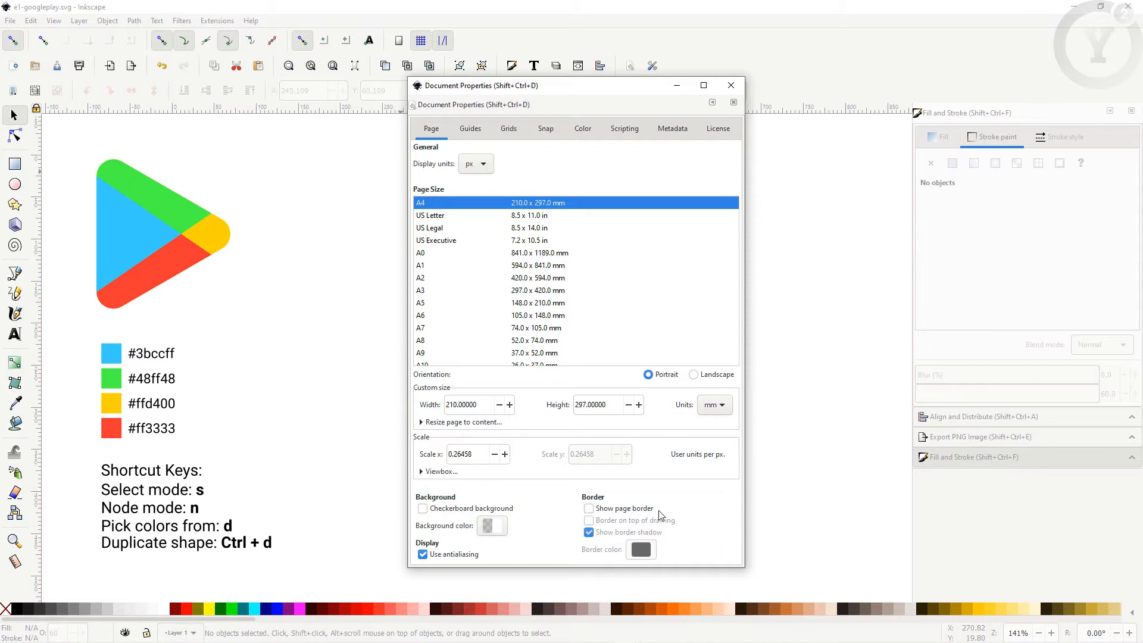
click(731, 86)
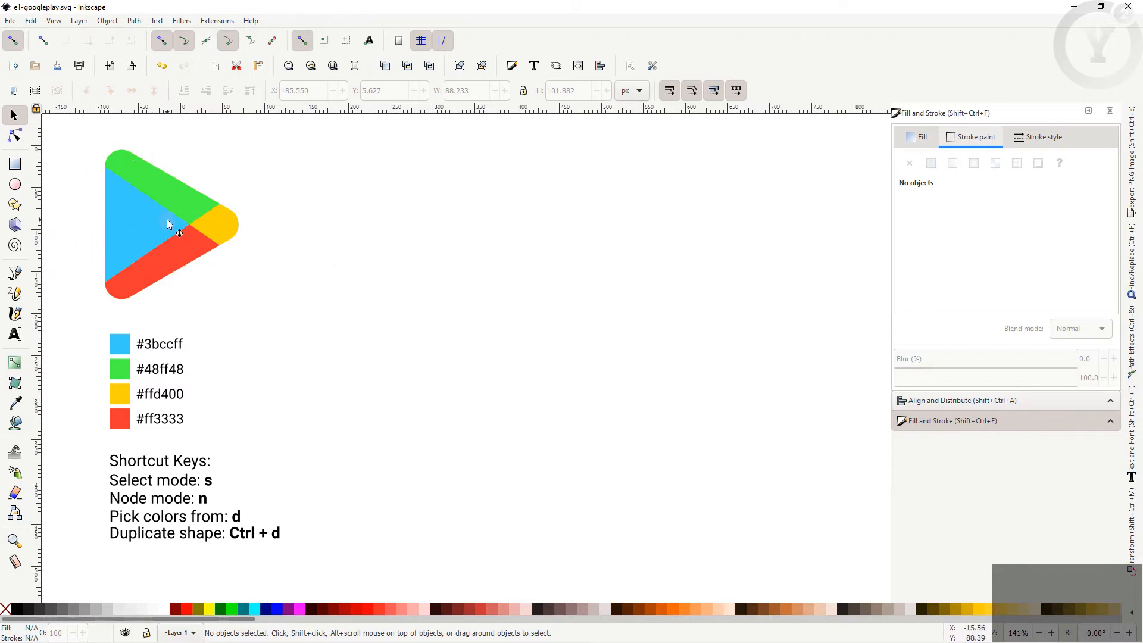
Step: Switch to the Star/Polygon tool set to 3 corners with 0.000 rounding
click(219, 399)
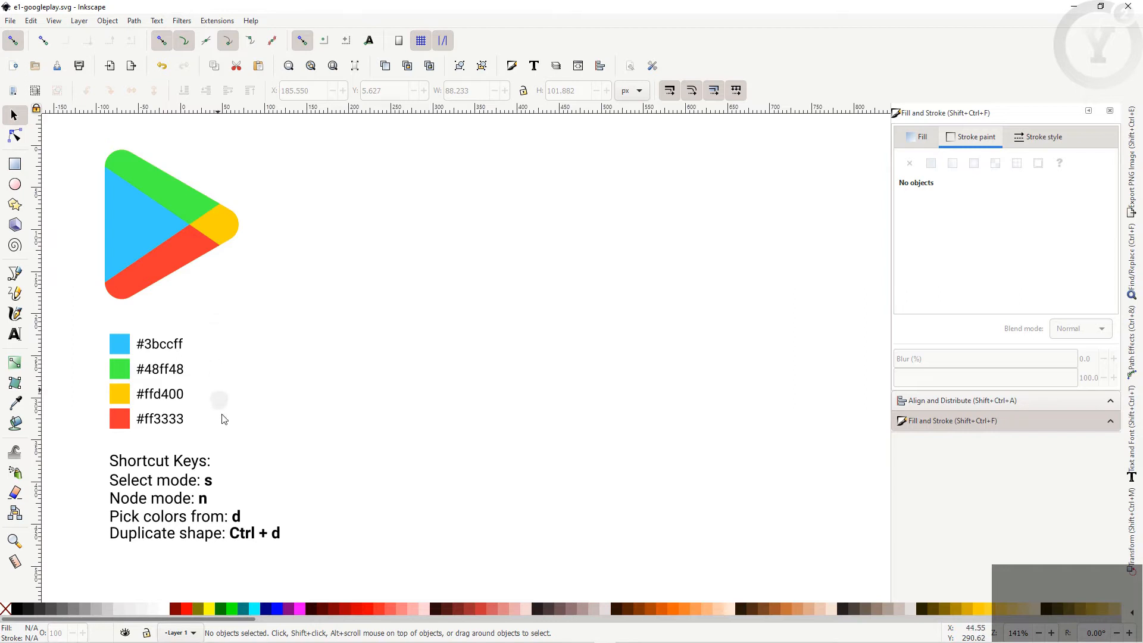
click(124, 441)
click(16, 206)
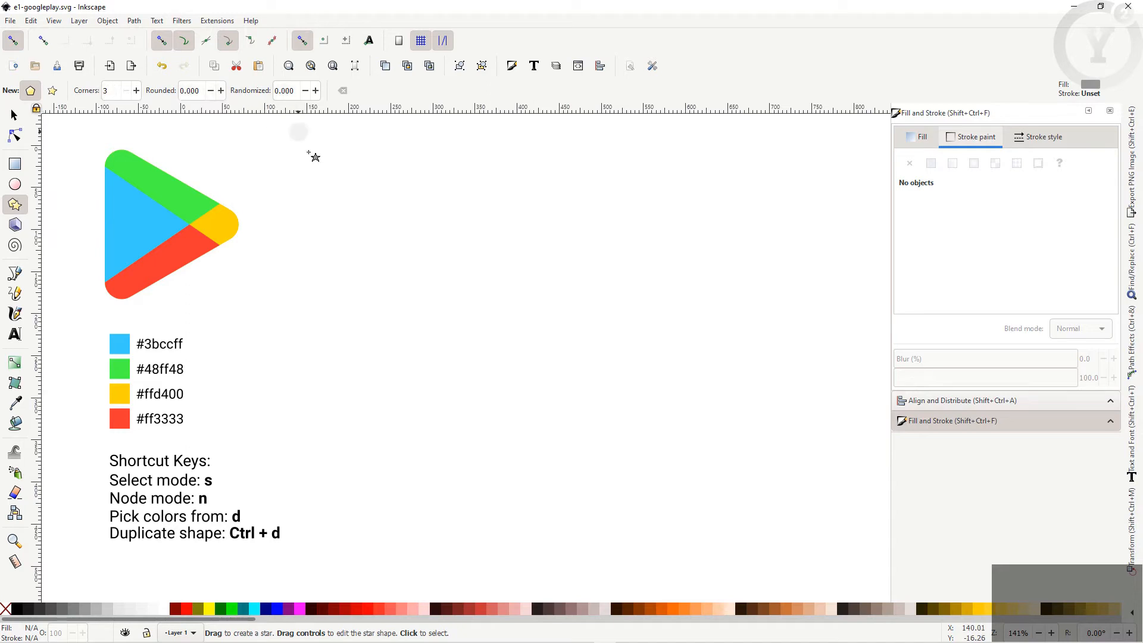
Step: Draw a grey, stroke-free triangle of about 105.568 × 121.900 px right of the reference logo
mouse_move(396, 236)
mouse_down()
mouse_move(420, 277)
mouse_move(367, 286)
mouse_move(390, 285)
mouse_move(347, 275)
mouse_move(373, 288)
mouse_up()
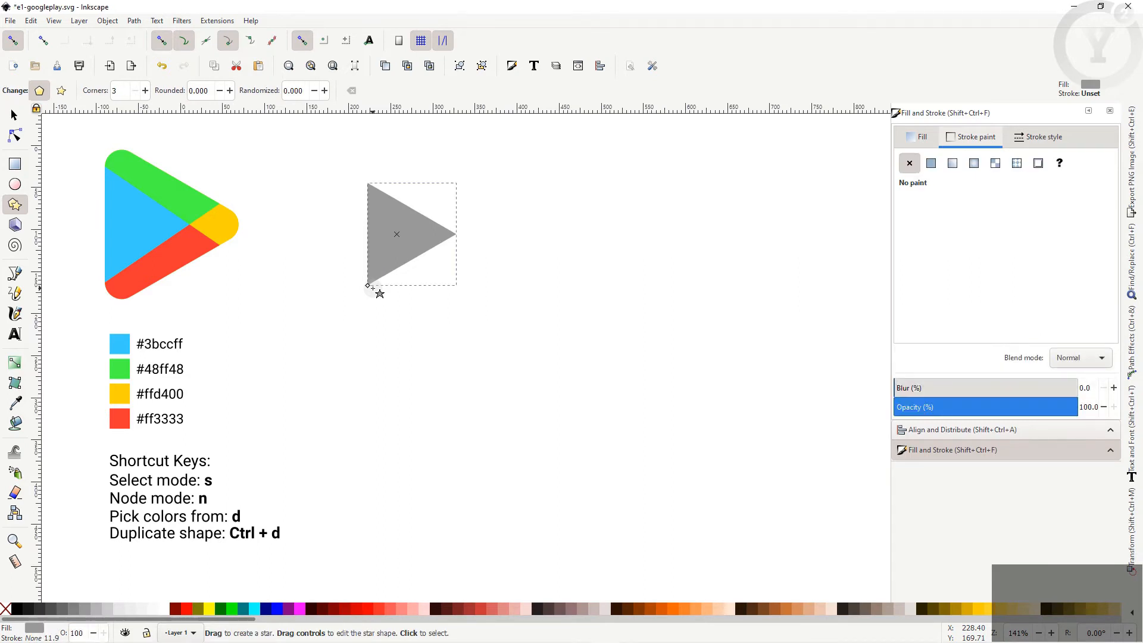
key(s)
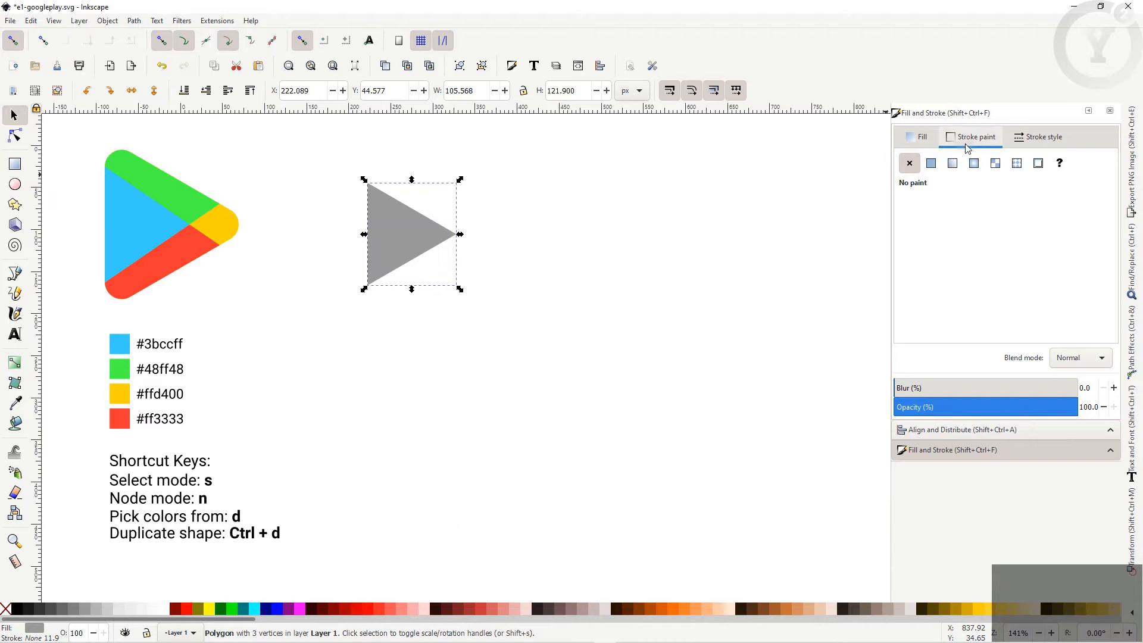
Step: Give the triangle a flat black stroke with round joins and a width of 45 px
click(931, 169)
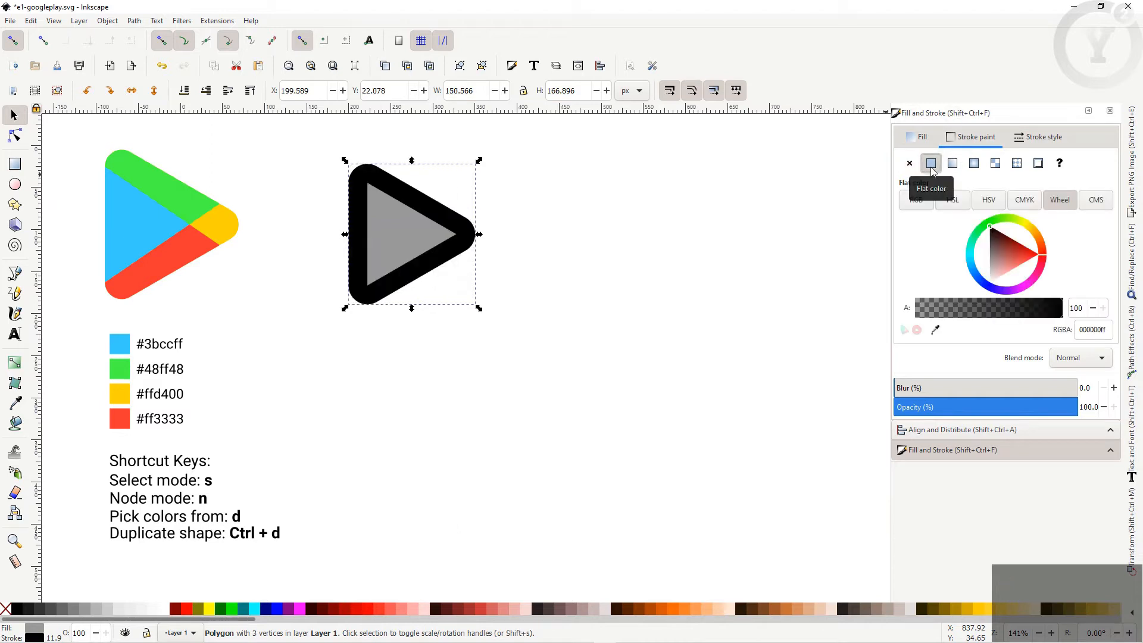
click(1042, 138)
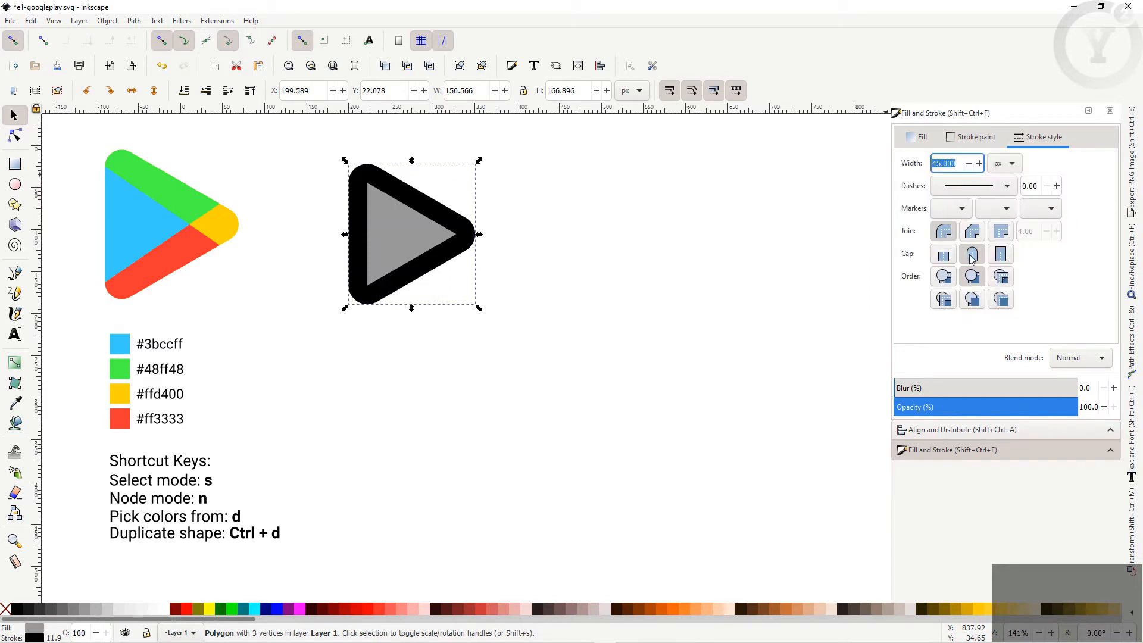
click(1000, 234)
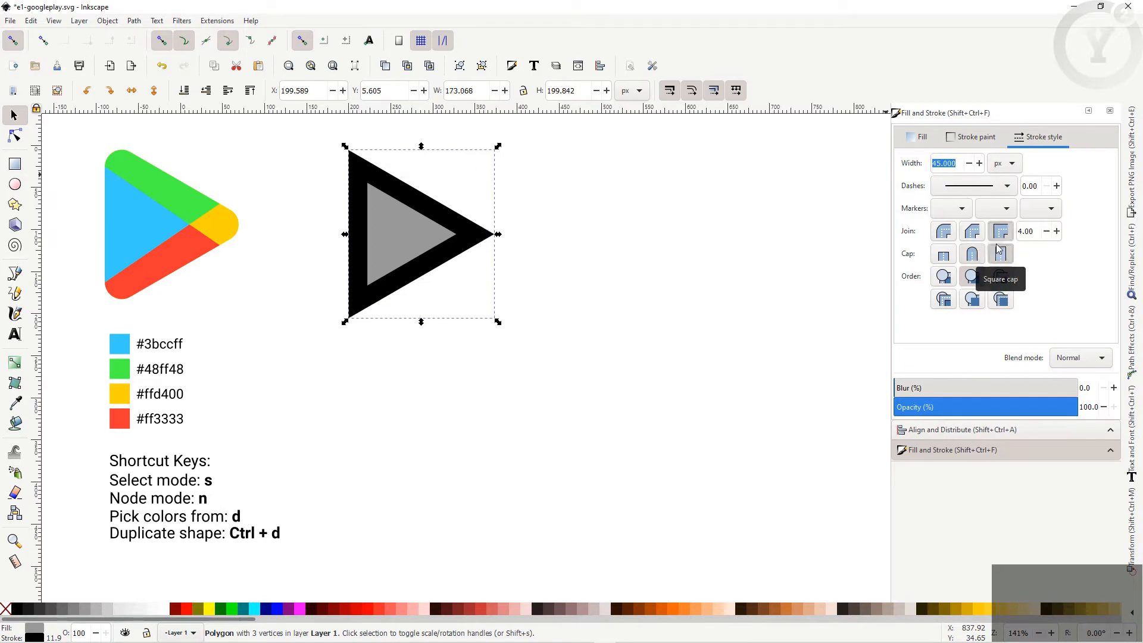
click(944, 231)
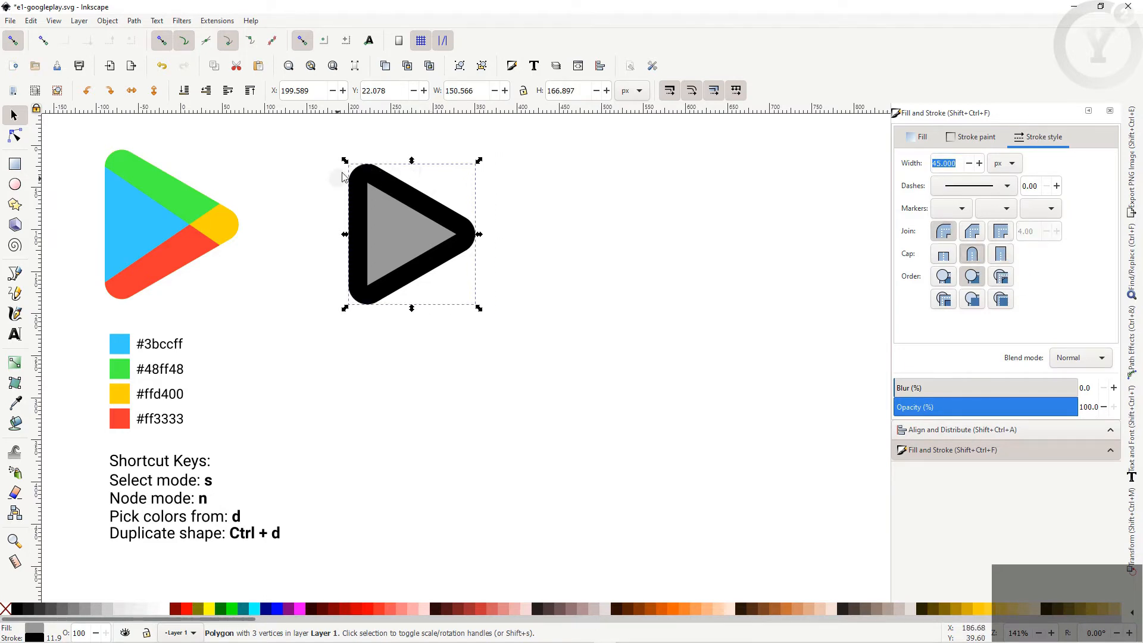
click(958, 163)
drag(958, 164, 933, 166)
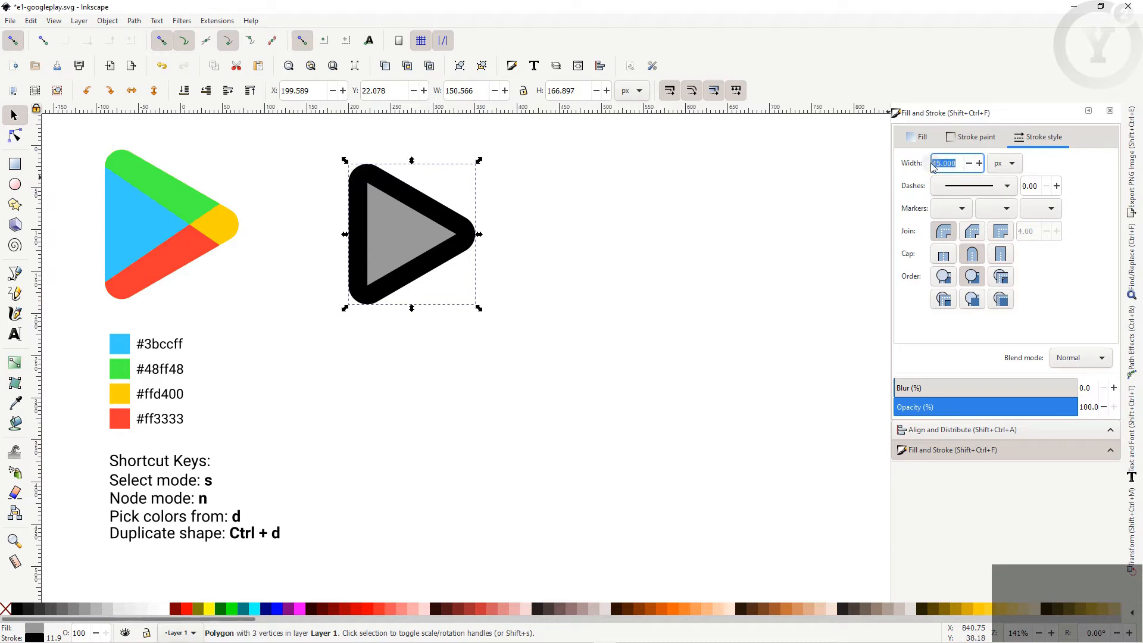
text(15)
key(Return)
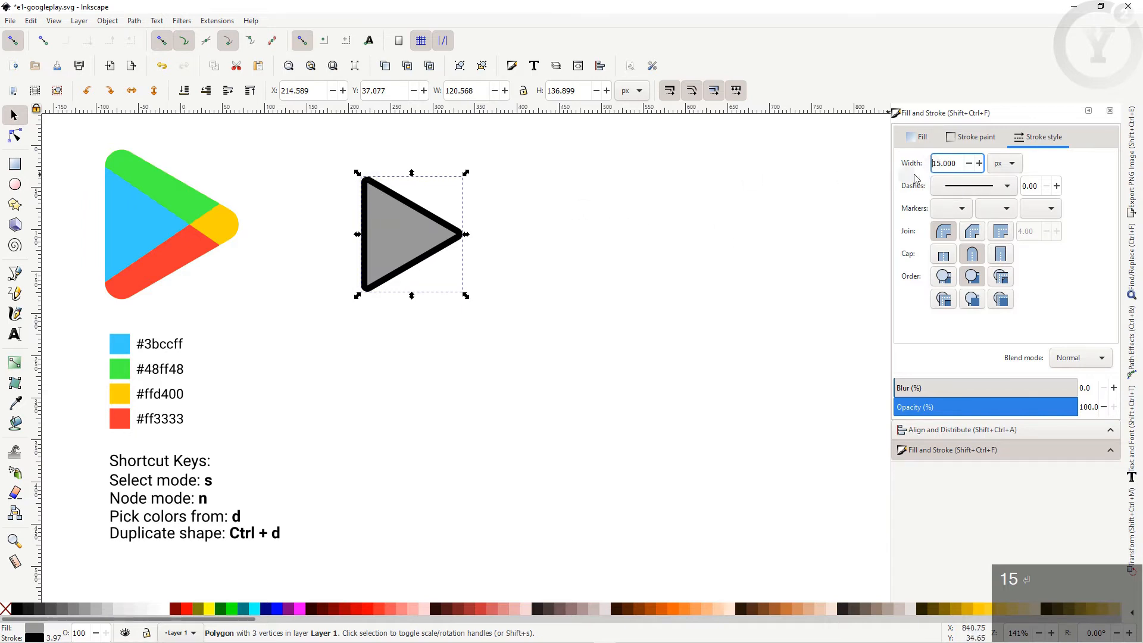
drag(953, 165, 929, 167)
text(45)
key(Return)
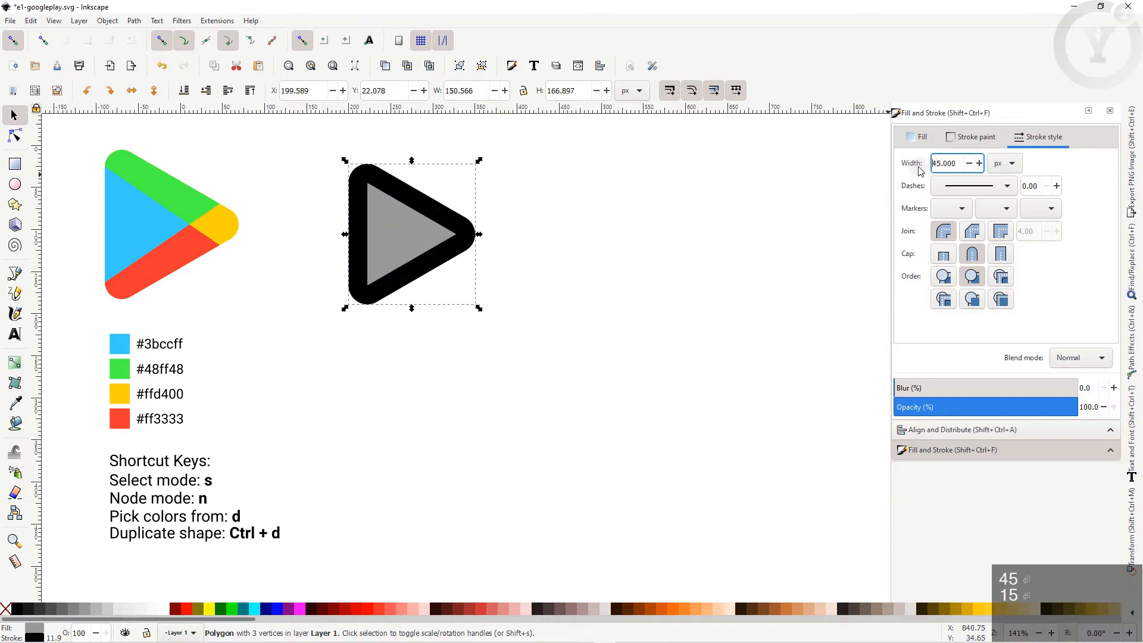
Step: Convert the outlined triangle's stroke into a filled path with Stroke to Path
click(352, 194)
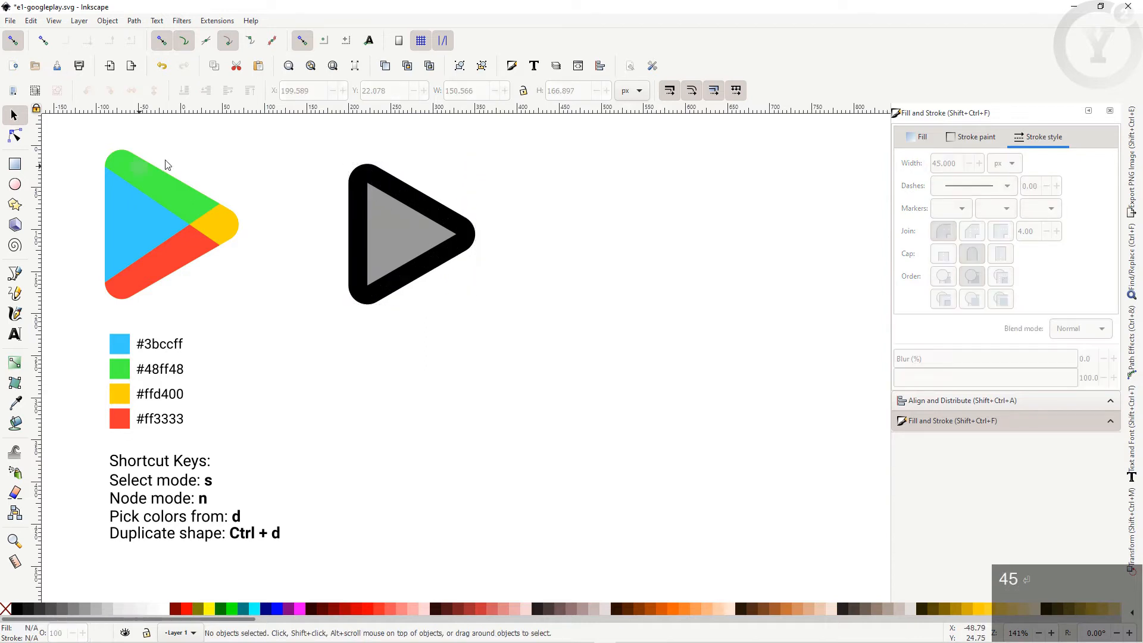
click(382, 170)
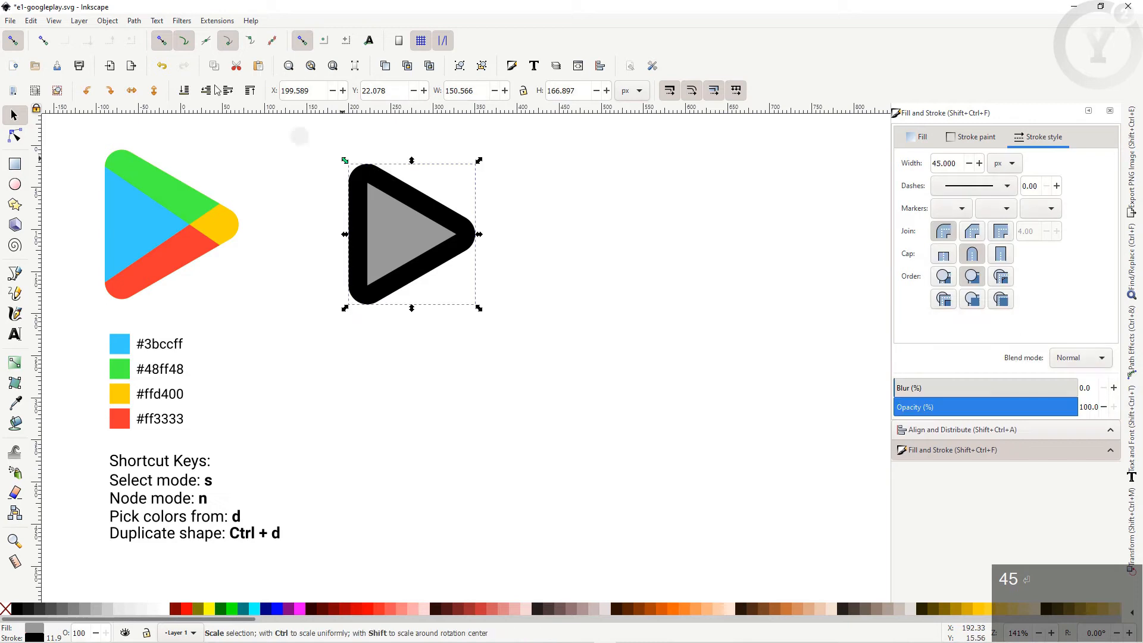
click(135, 21)
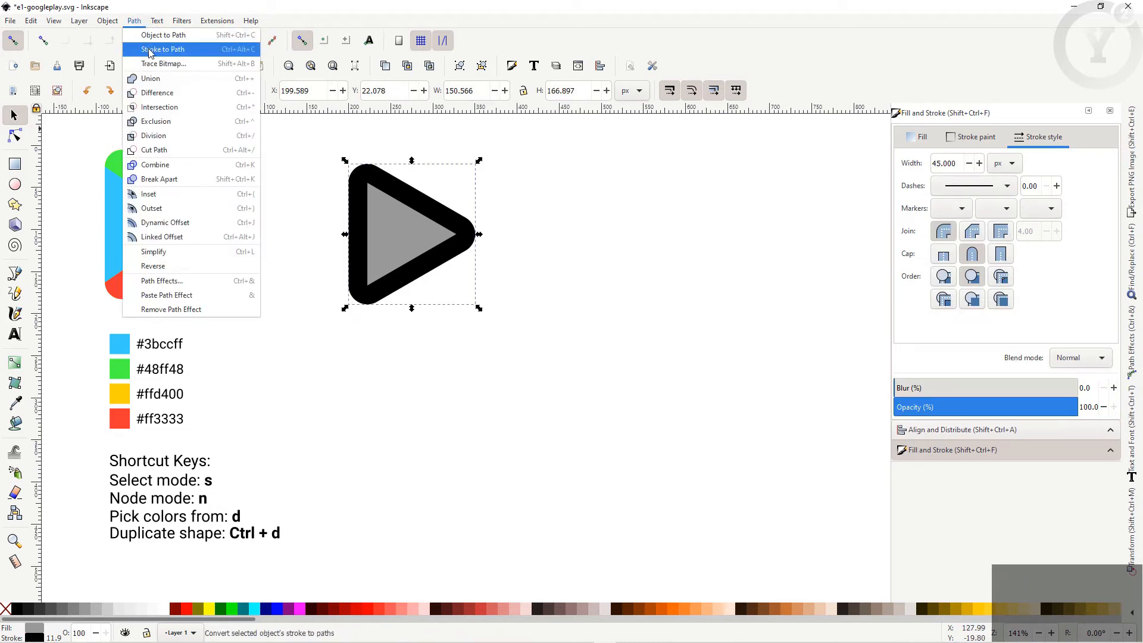
click(150, 50)
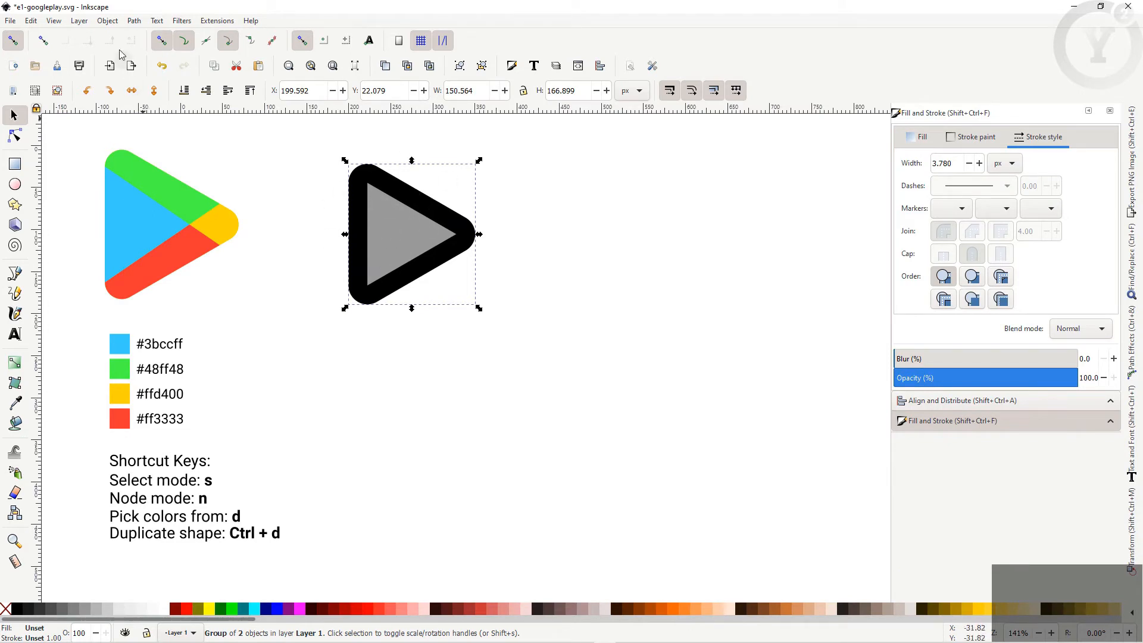
Step: Ungroup and union the pieces into one 8-node black rounded triangle, moved left toward the logo
click(109, 22)
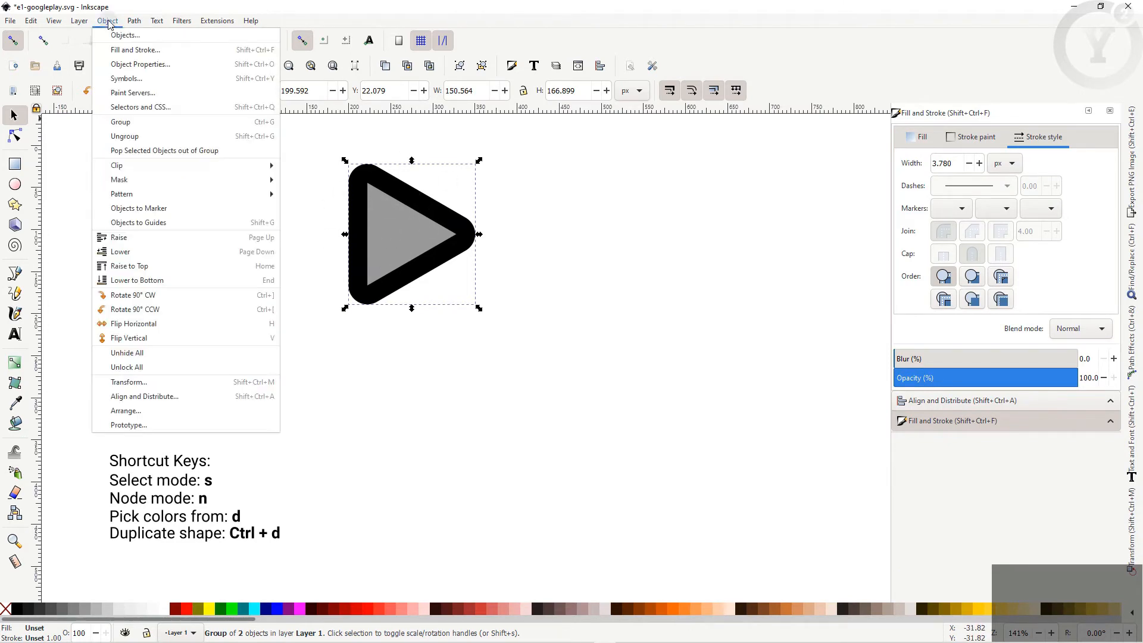
click(125, 136)
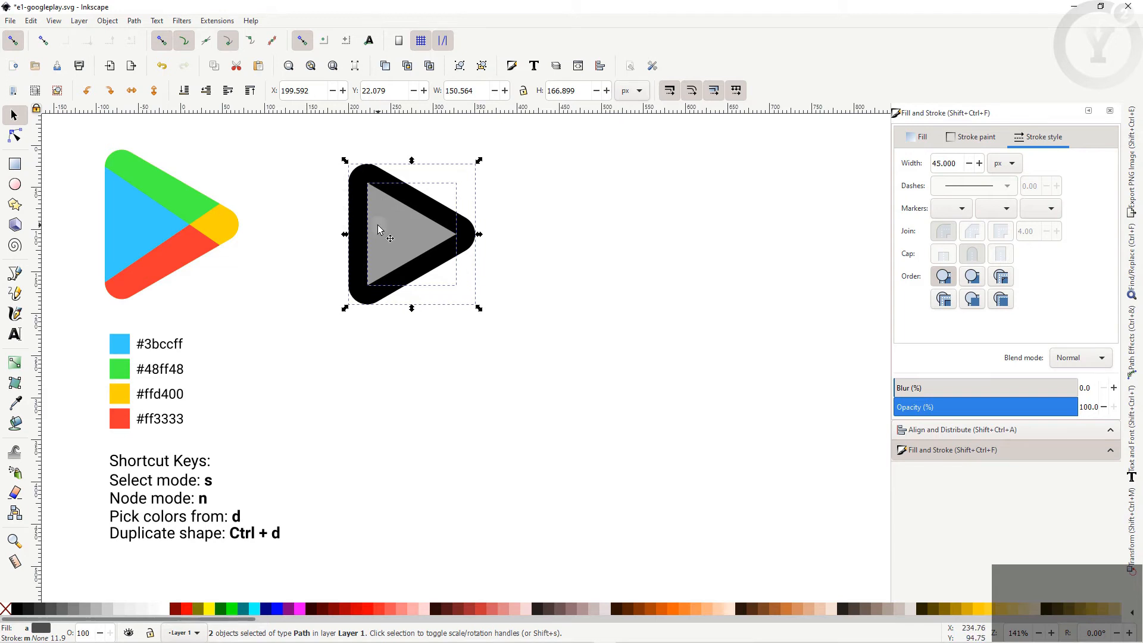
click(135, 23)
click(146, 78)
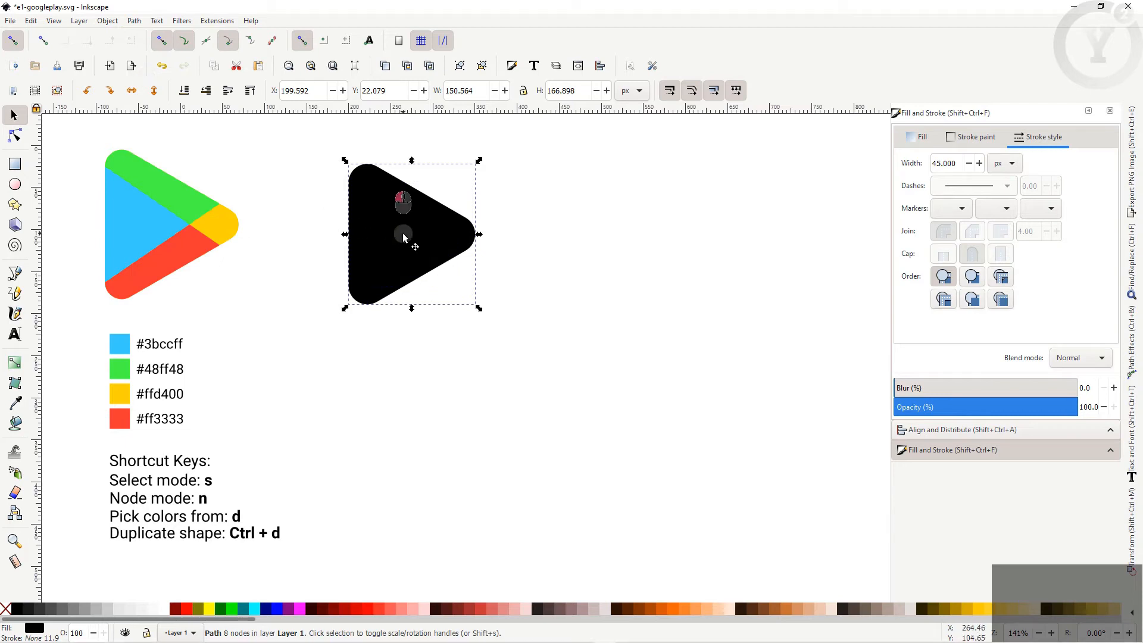
drag(402, 234, 367, 224)
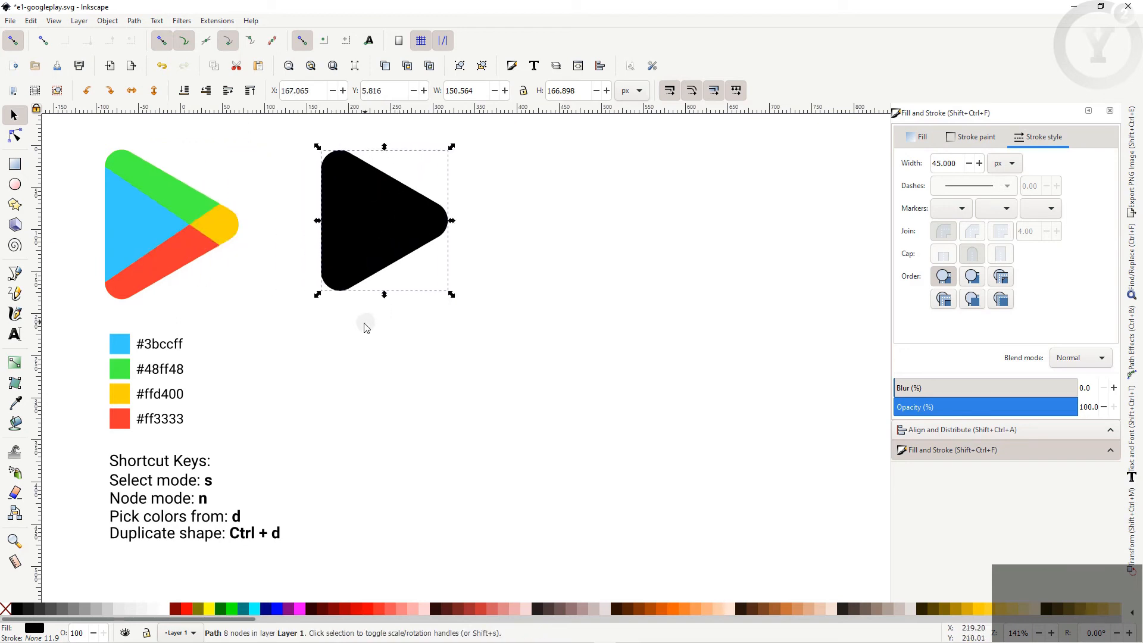
key(d)
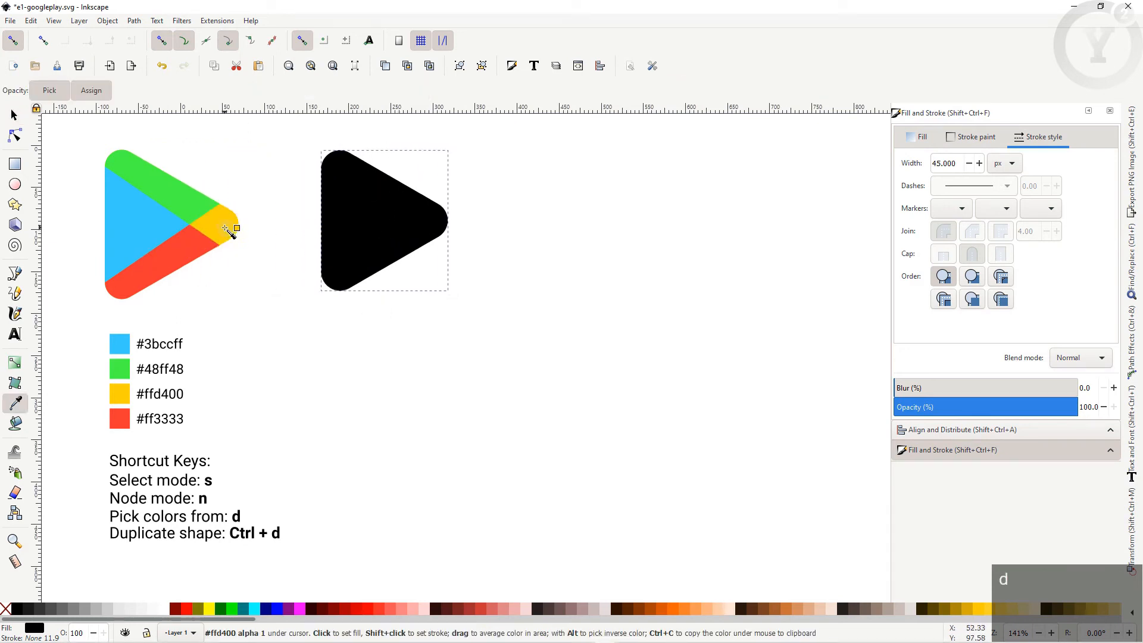
Step: Fill the rounded triangle with the logo's yellow #ffd400, then duplicate it and colour the copy red #ff3333
click(225, 231)
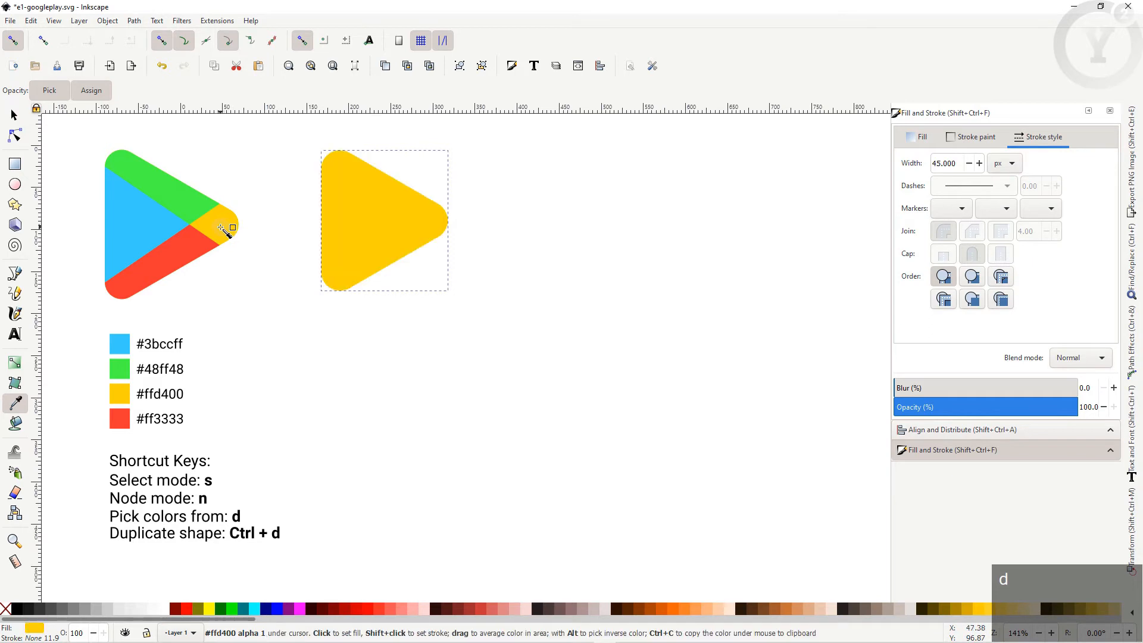
key(s)
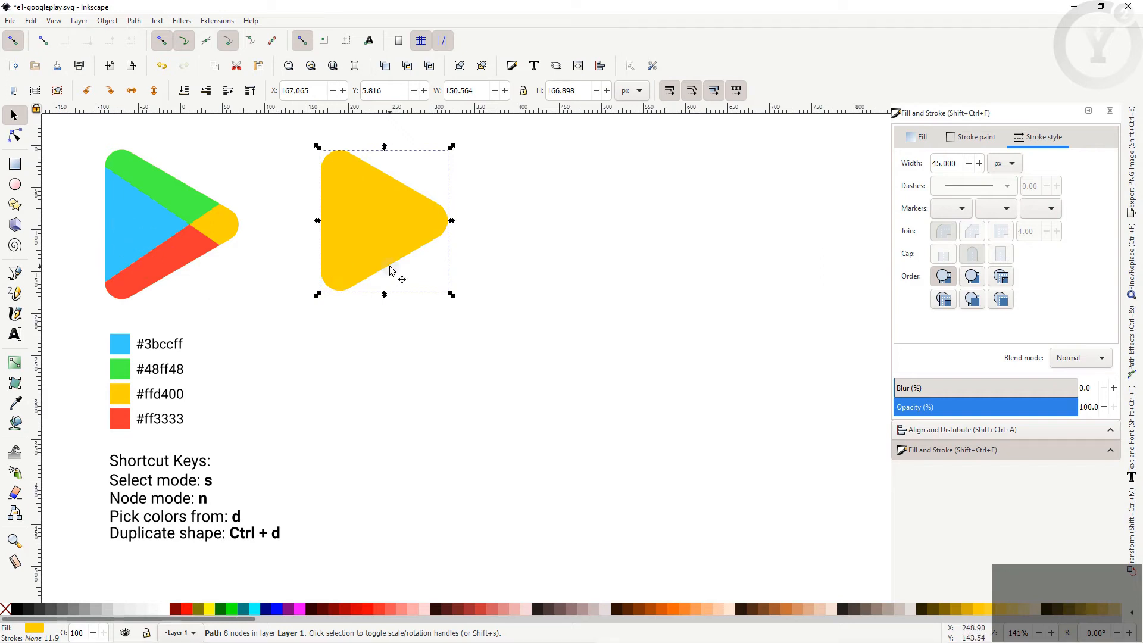
key(ctrl+d)
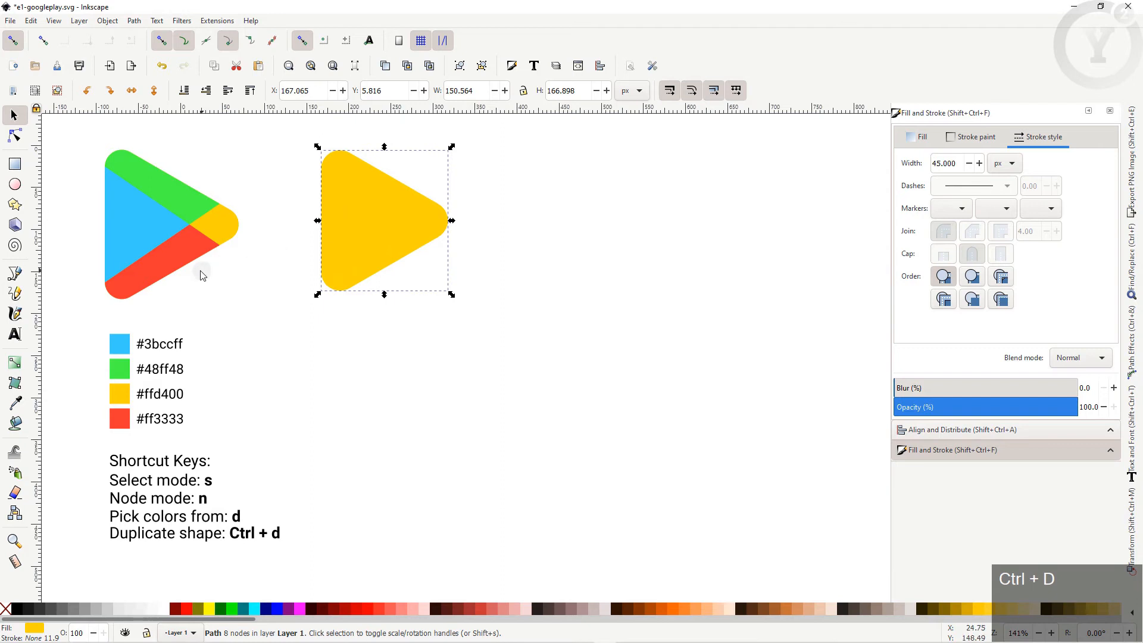
key(d)
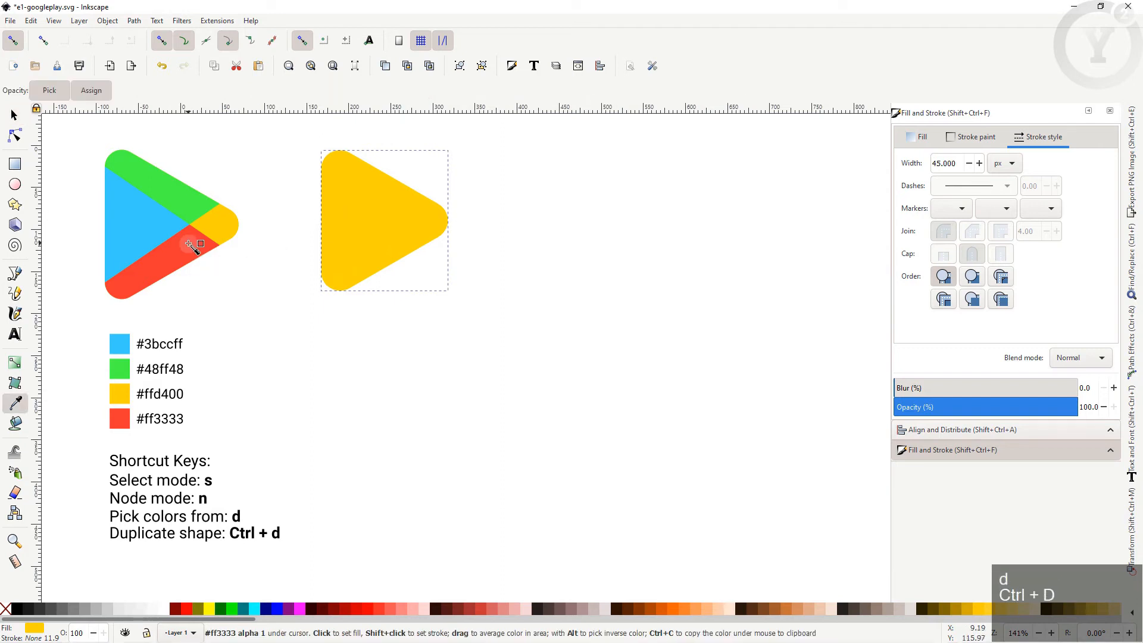
click(194, 245)
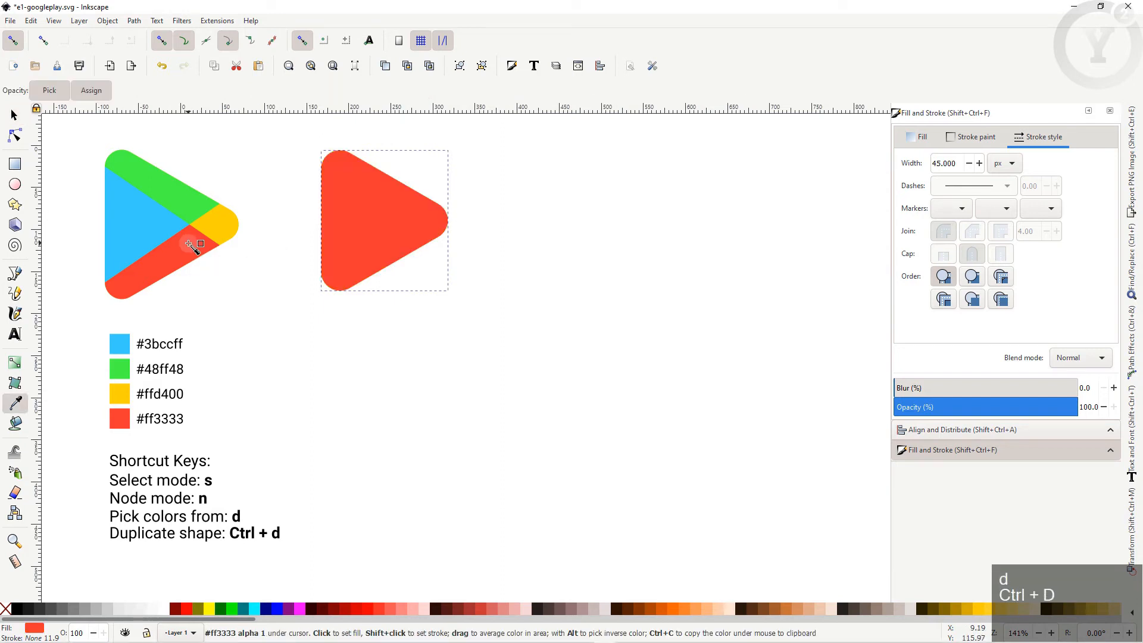
key(s)
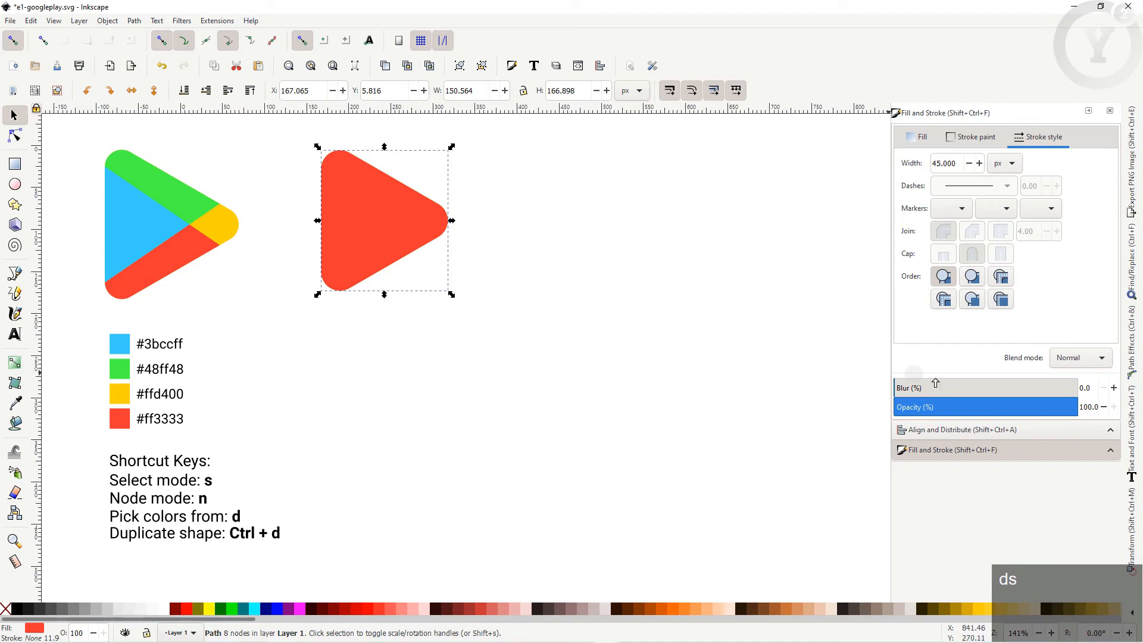
Step: Lower the red copy's opacity to 71.9% so it shows orange over the yellow
drag(1068, 409, 1027, 412)
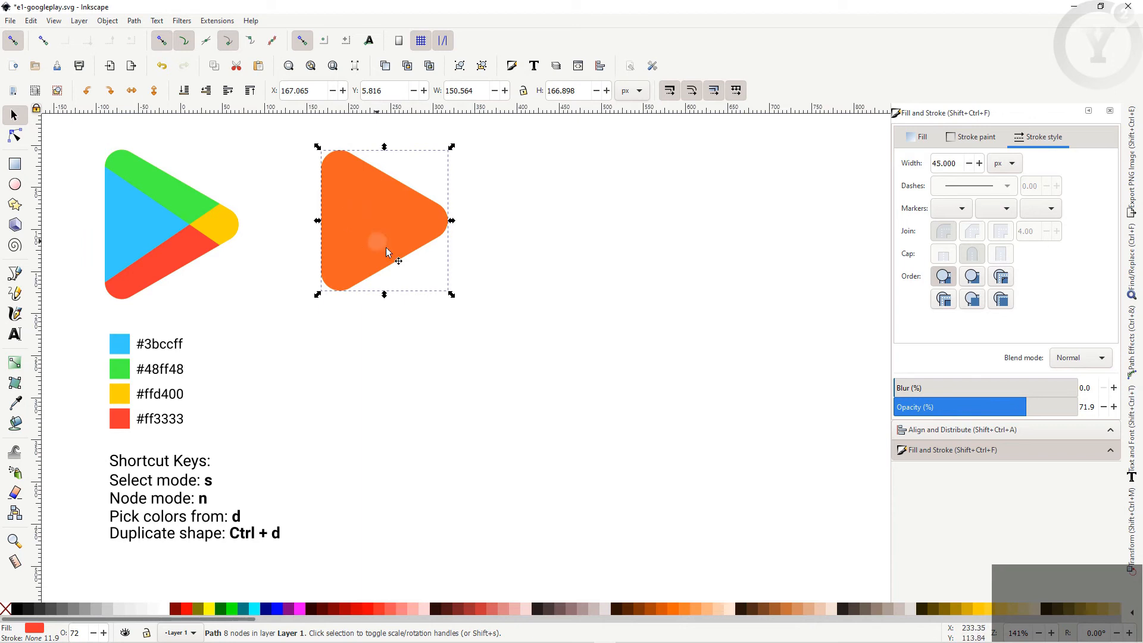
key(n)
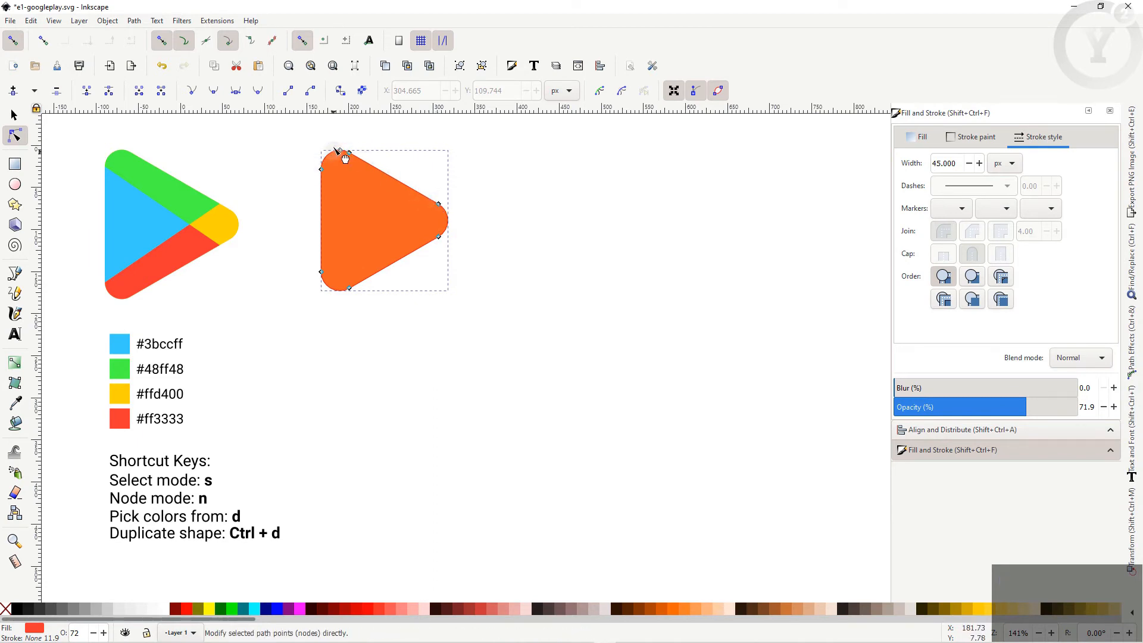
Step: Delete the red copy's top-corner nodes and make the top-left and right nodes sharp corners
drag(332, 133, 456, 220)
key(Delete)
key(Delete)
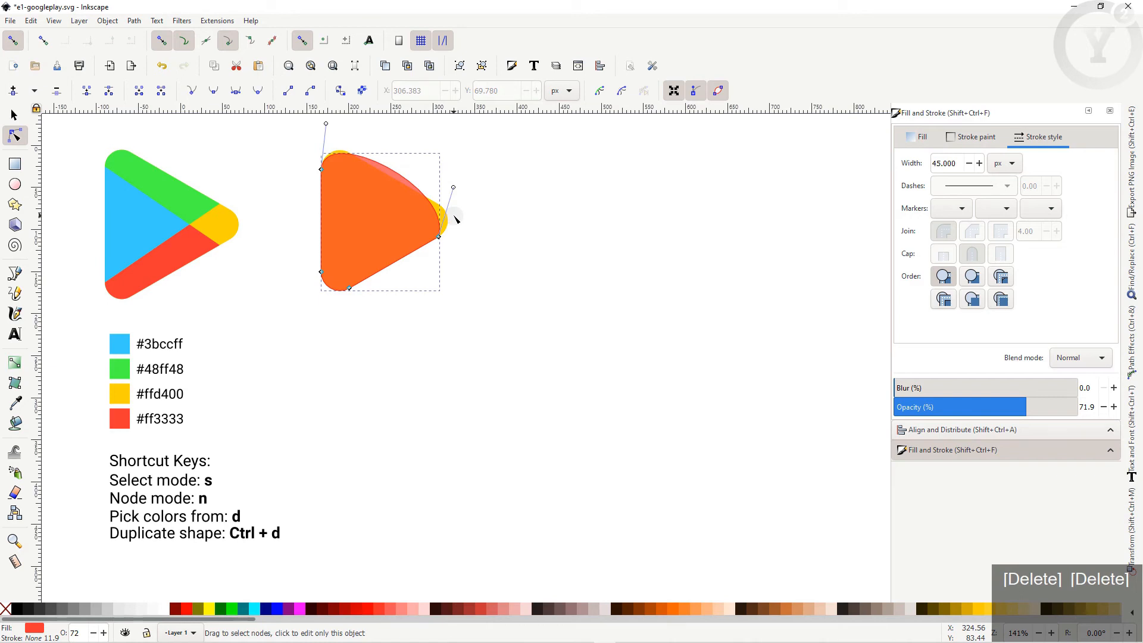
drag(301, 146, 456, 255)
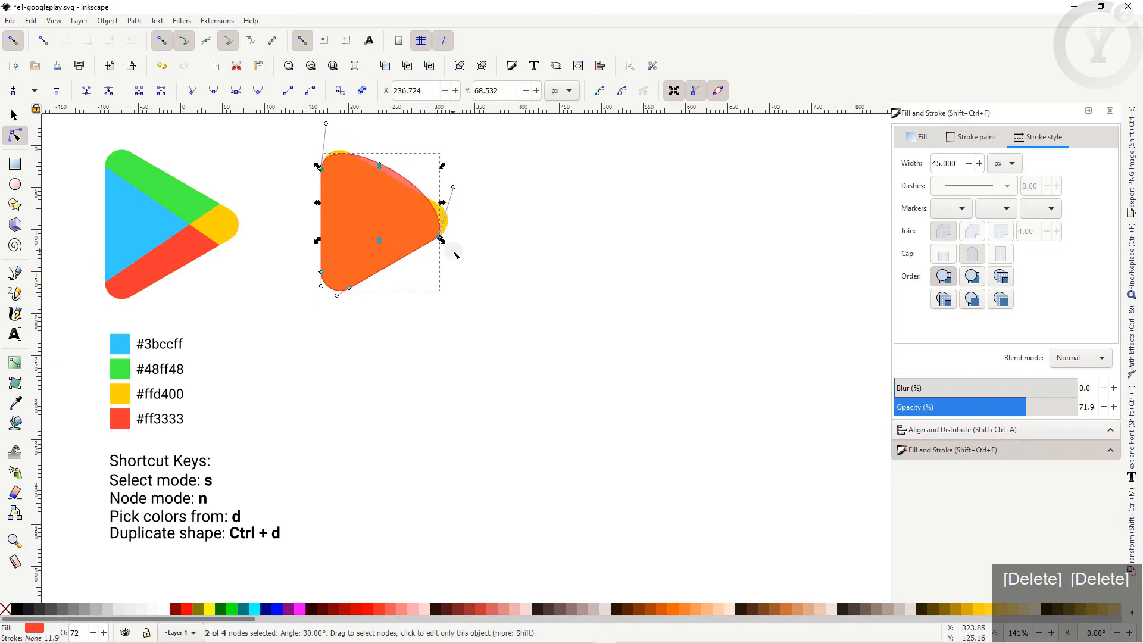
click(191, 92)
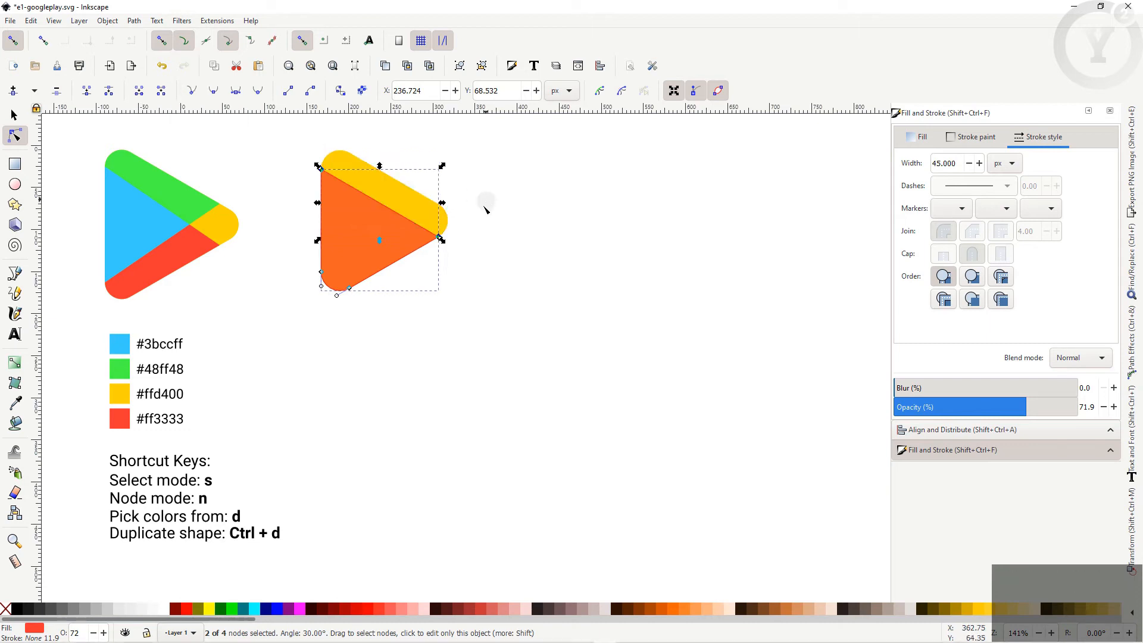
click(465, 239)
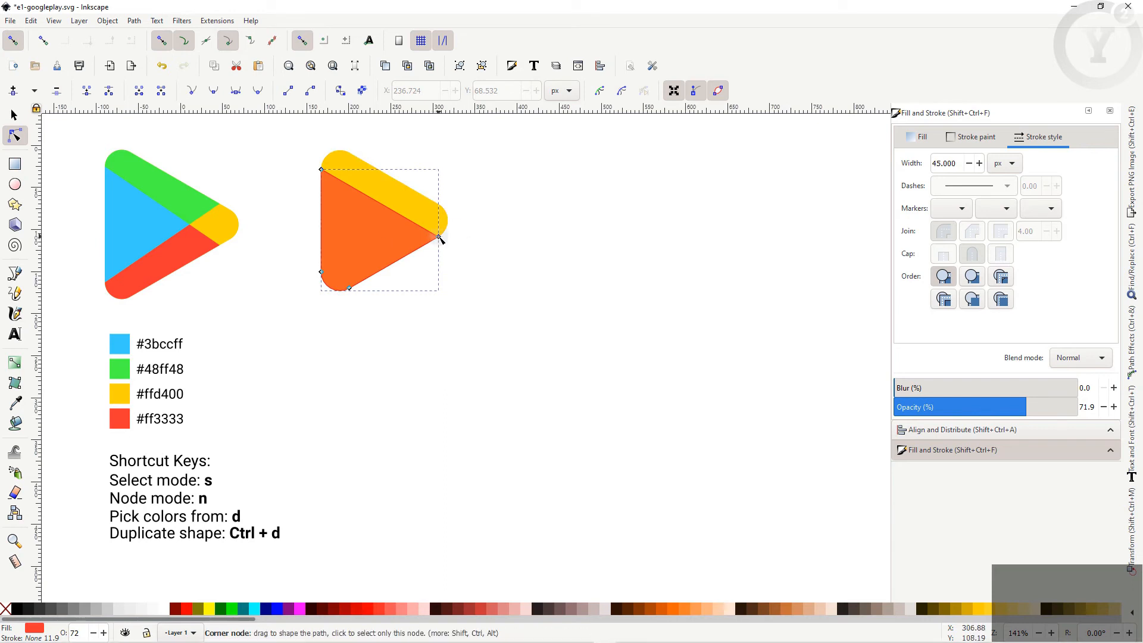
Step: Enable snapping to paths and cusp nodes, then pull the right tip node inward
click(439, 238)
drag(440, 238, 432, 242)
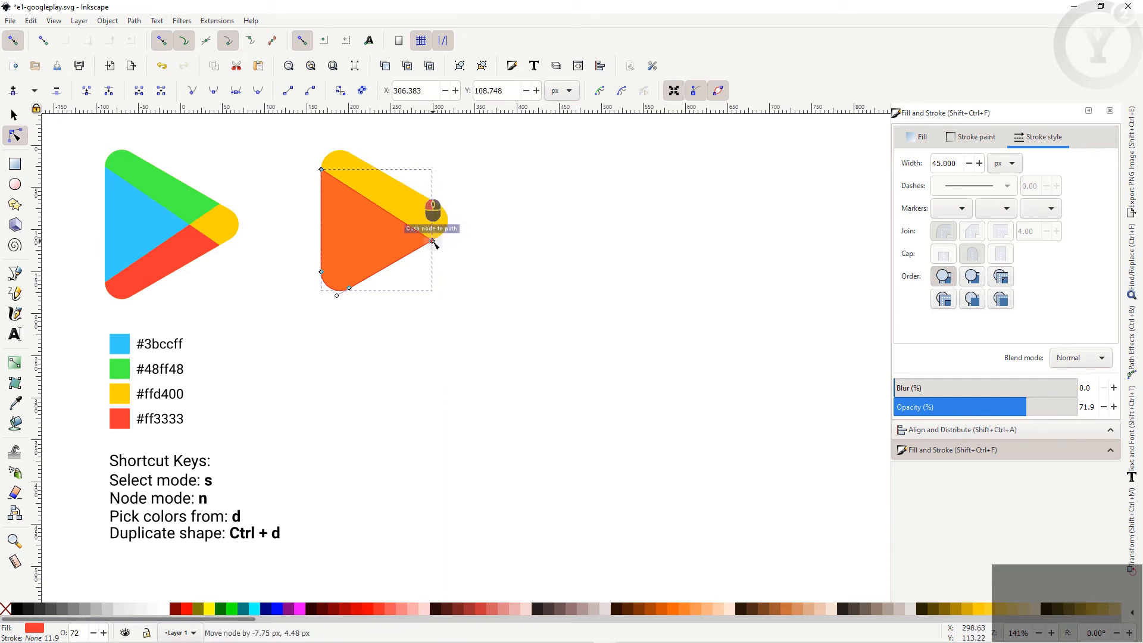
click(184, 42)
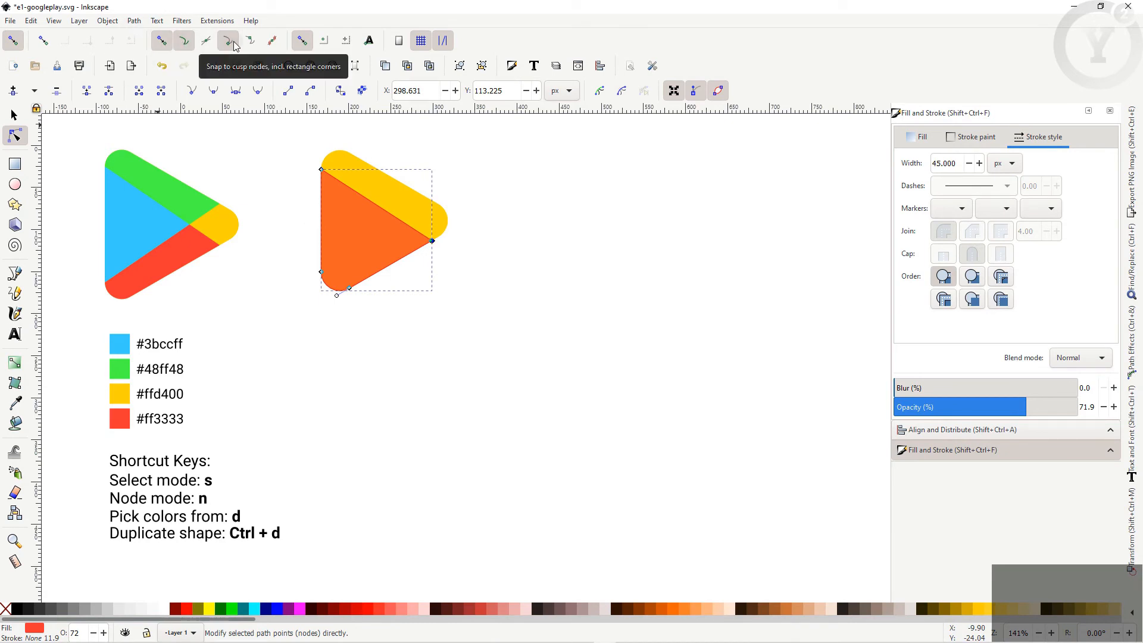
click(229, 41)
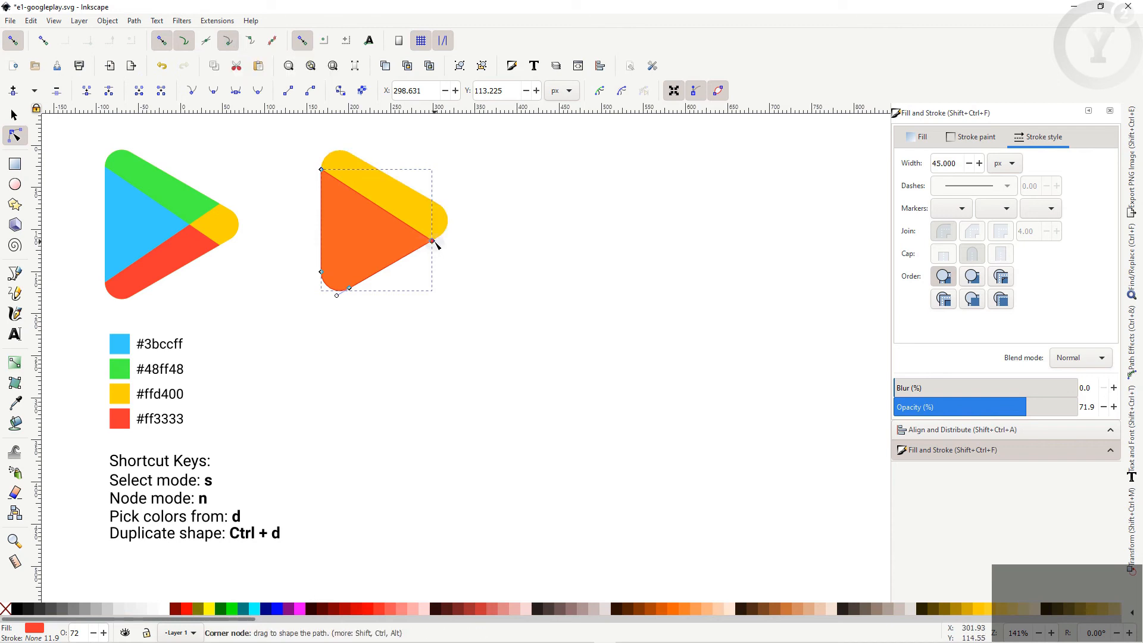
mouse_move(434, 243)
mouse_down()
mouse_move(417, 253)
mouse_move(434, 244)
mouse_up()
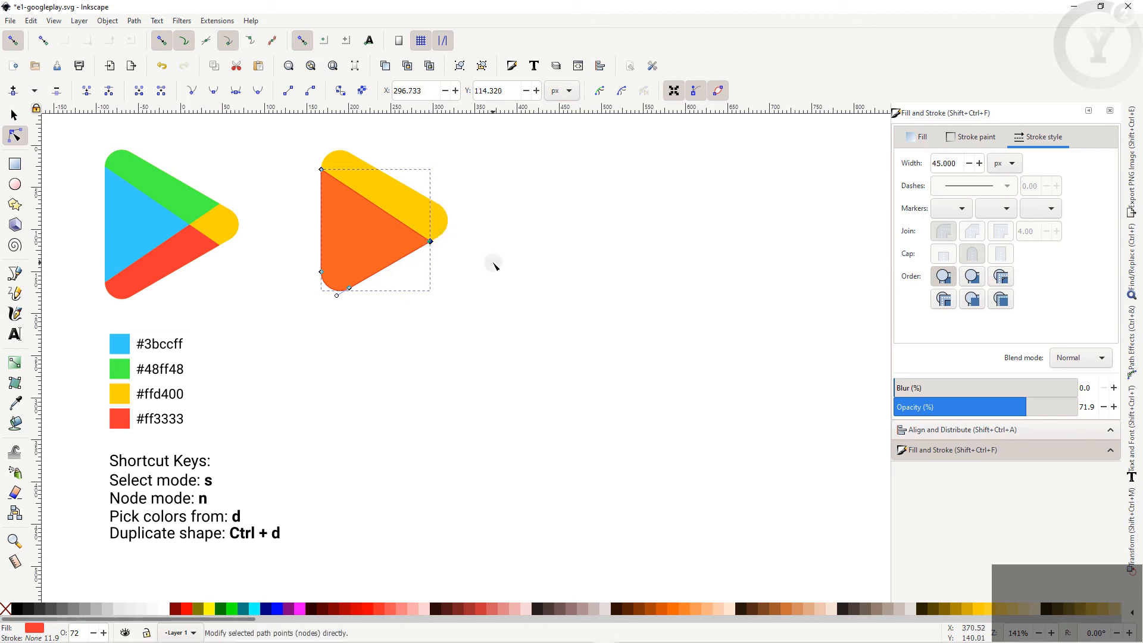
key(s)
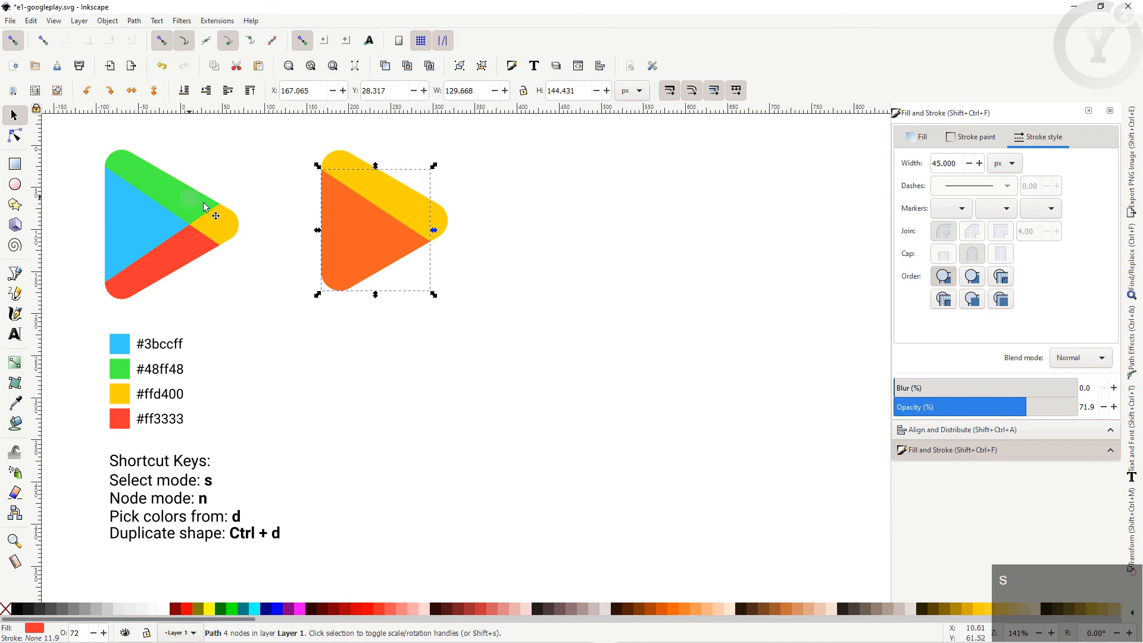
Step: Duplicate the orange triangle and colour the copy green from the reference logo
key(ctrl)
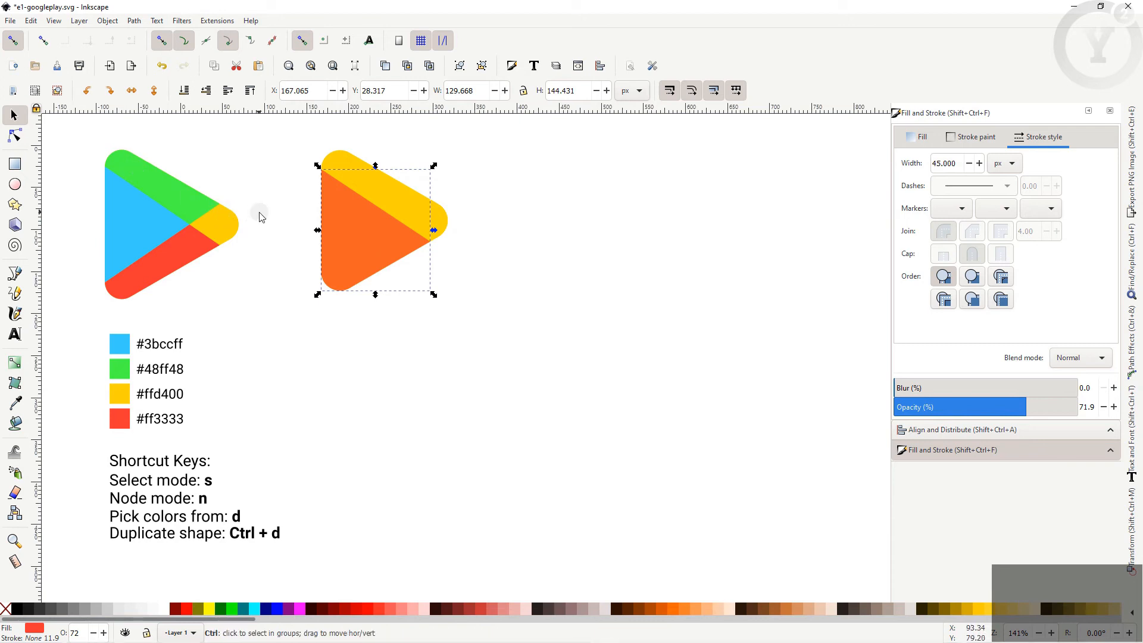
key(ctrl+d)
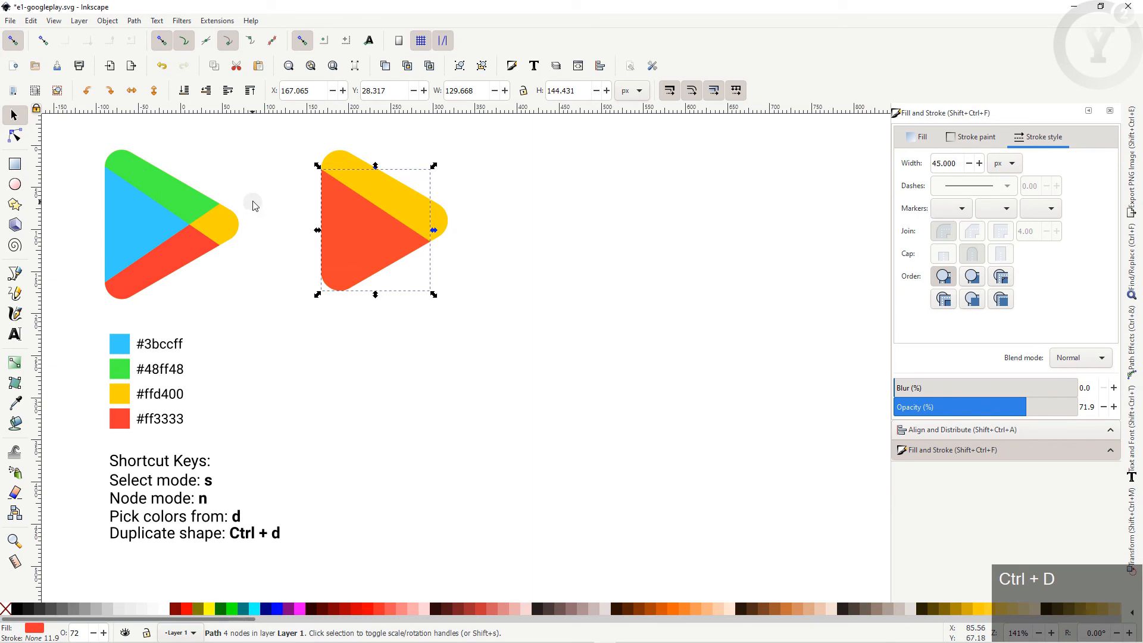
key(d)
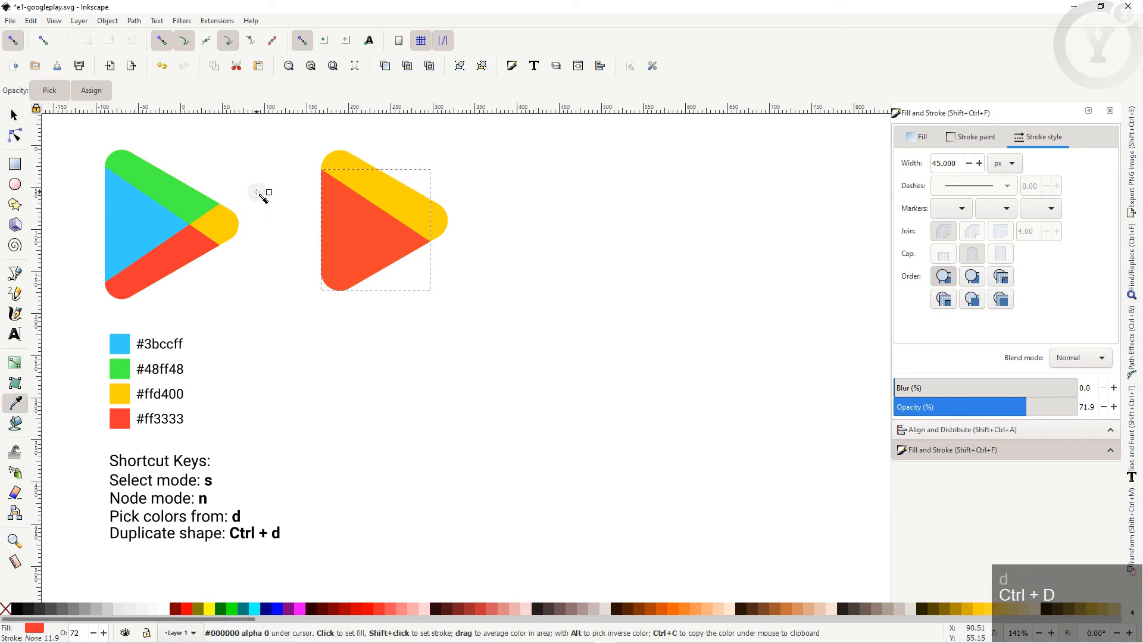
click(161, 181)
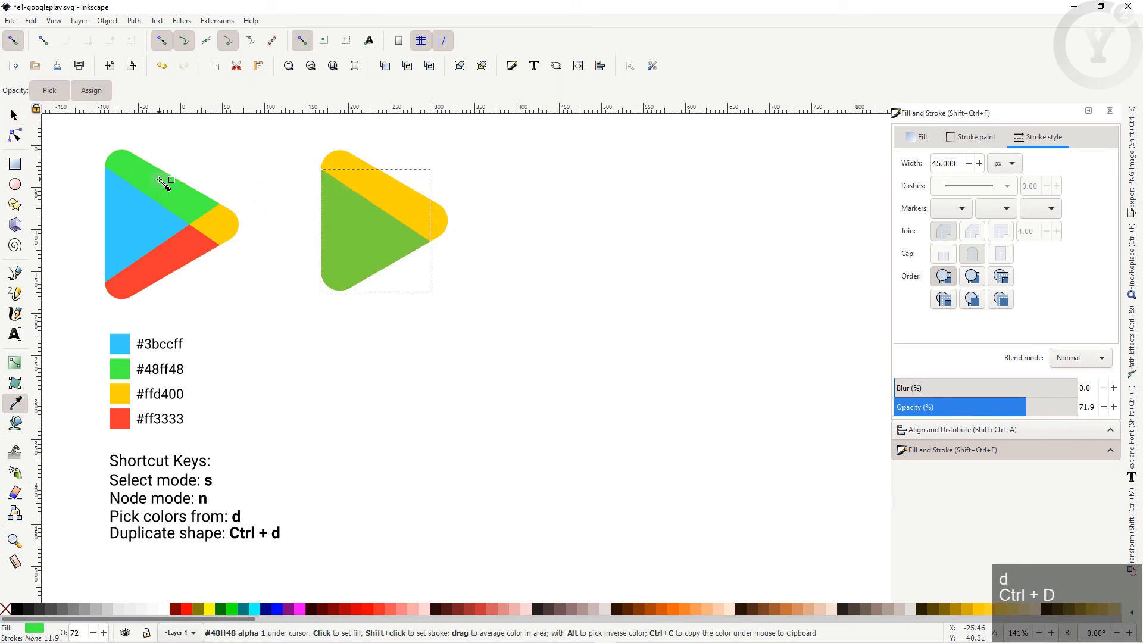
key(s)
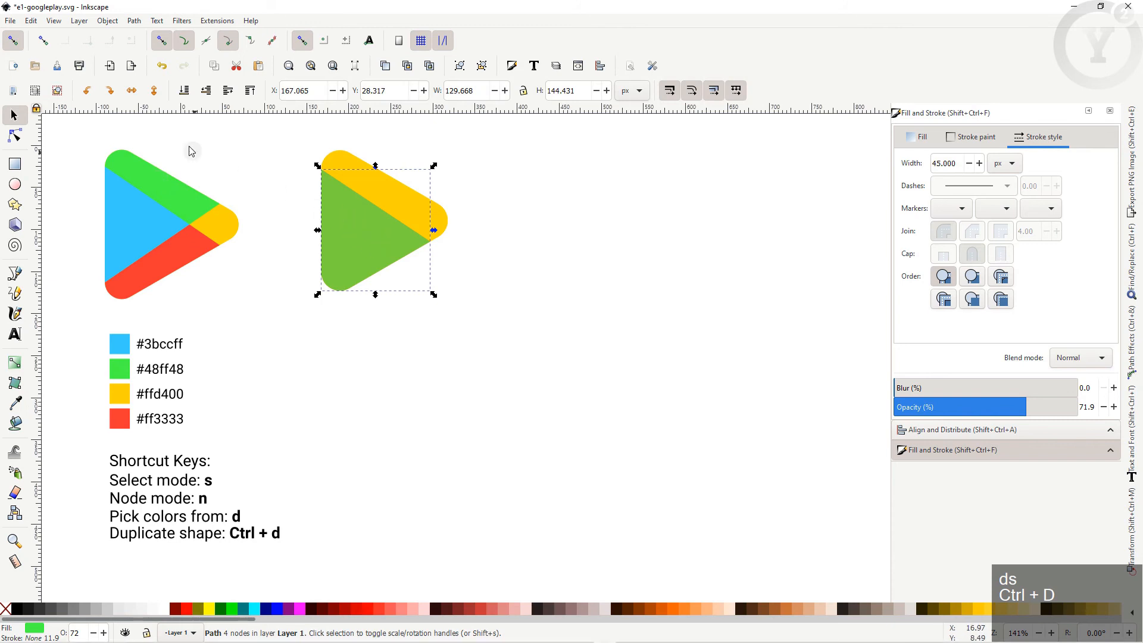
Step: Flip the green copy vertically and align its top edge with the yellow shape
click(155, 92)
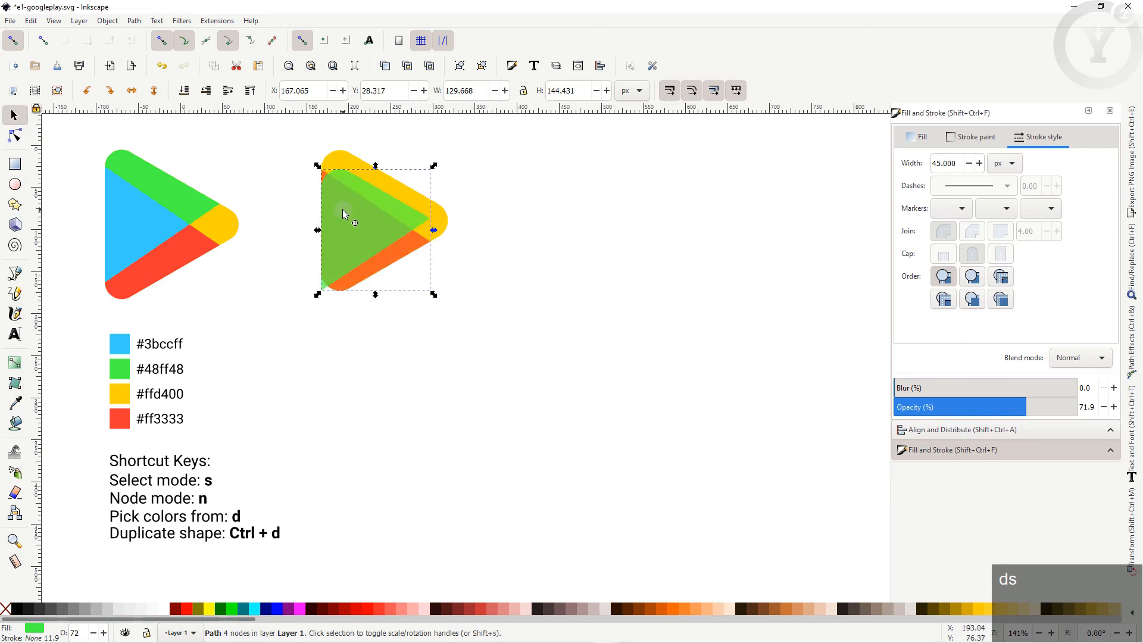
shift+click(359, 166)
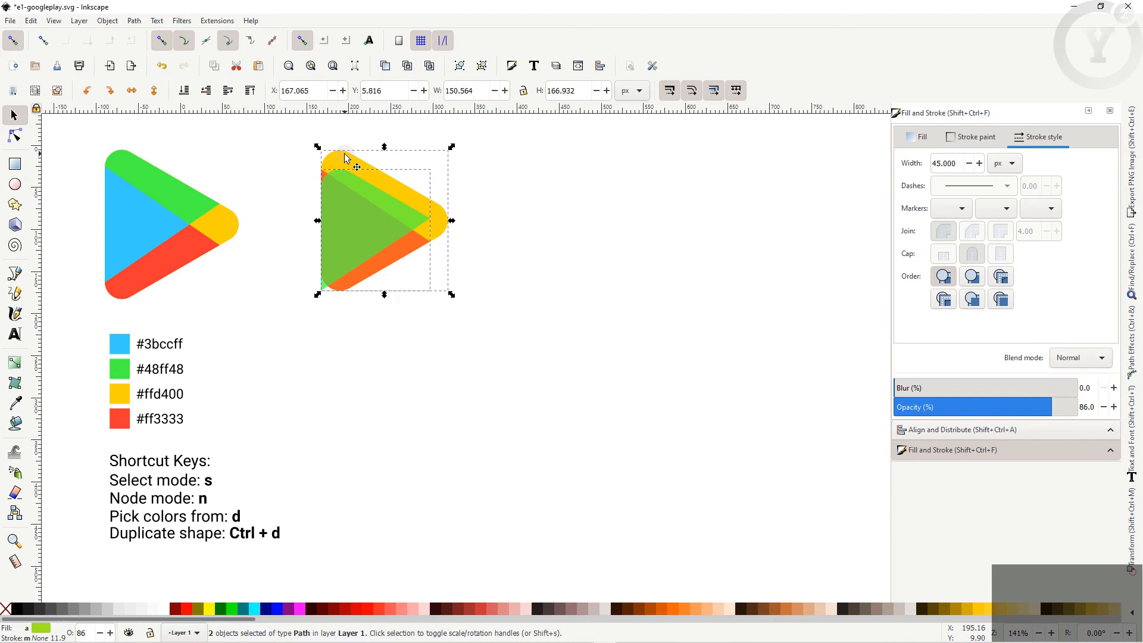
click(956, 430)
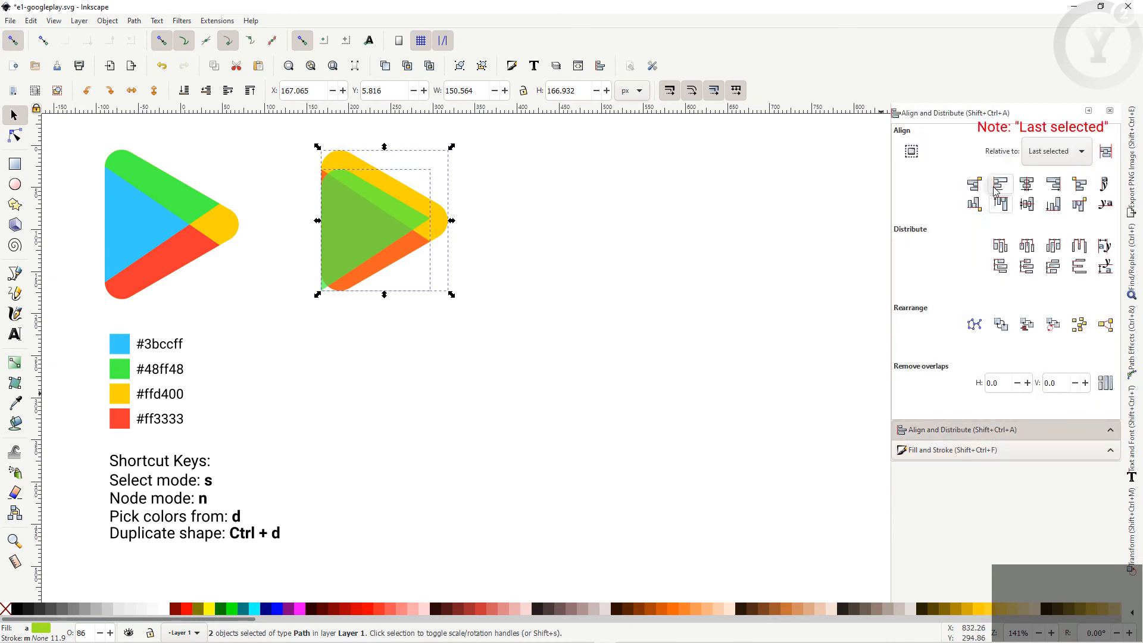
click(1001, 204)
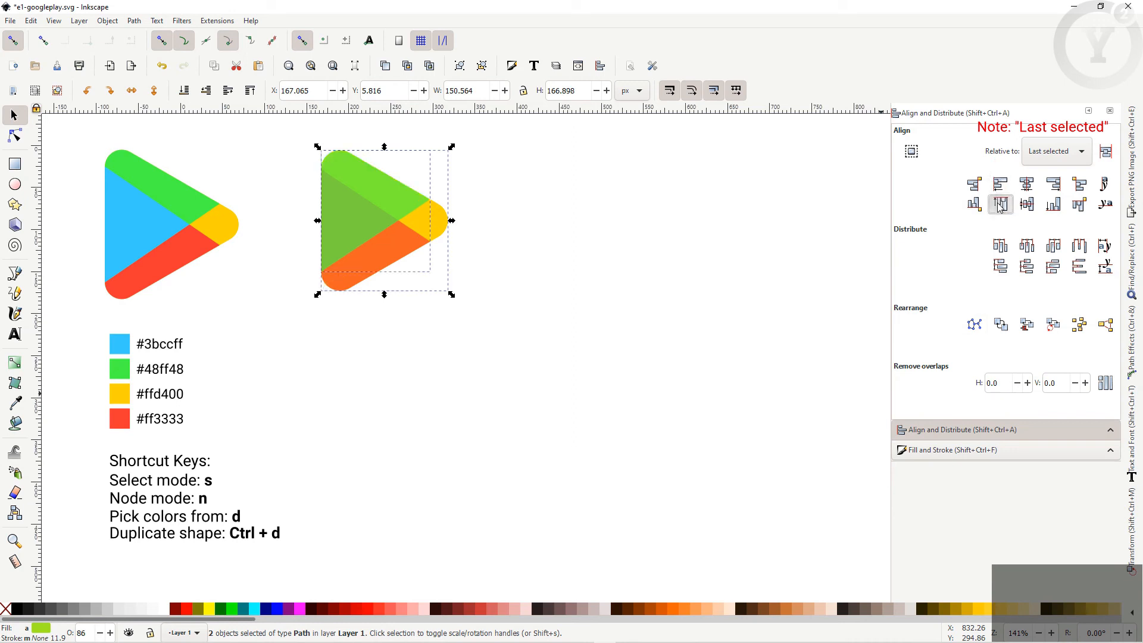
click(470, 284)
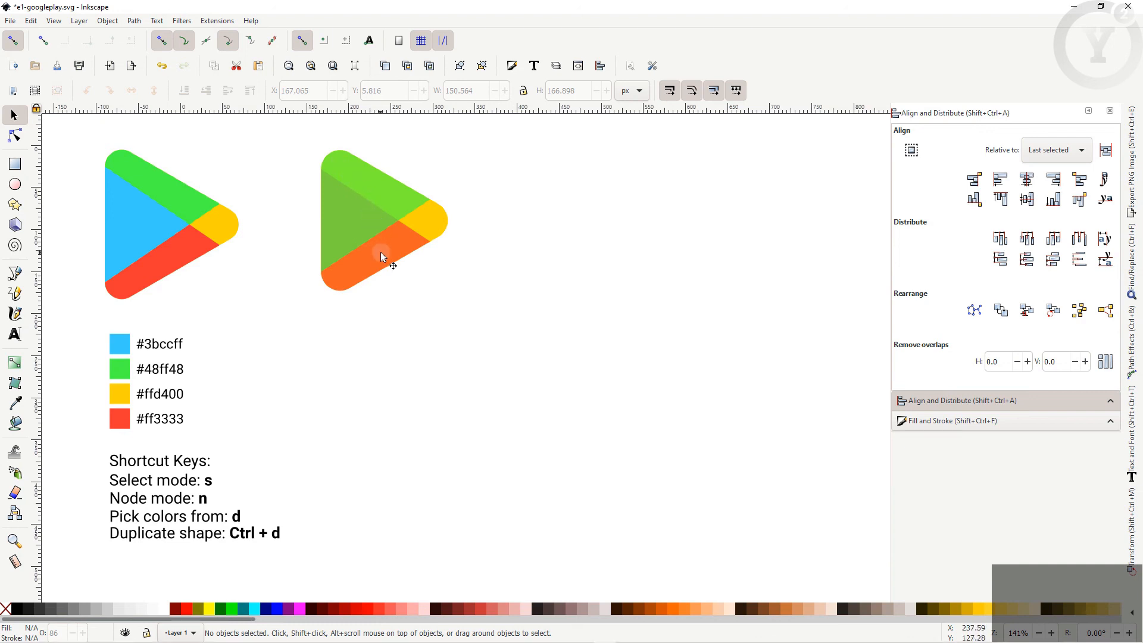
Step: Intersect duplicates of the green and orange shapes and colour the overlap blue #3bccff
drag(303, 135, 438, 333)
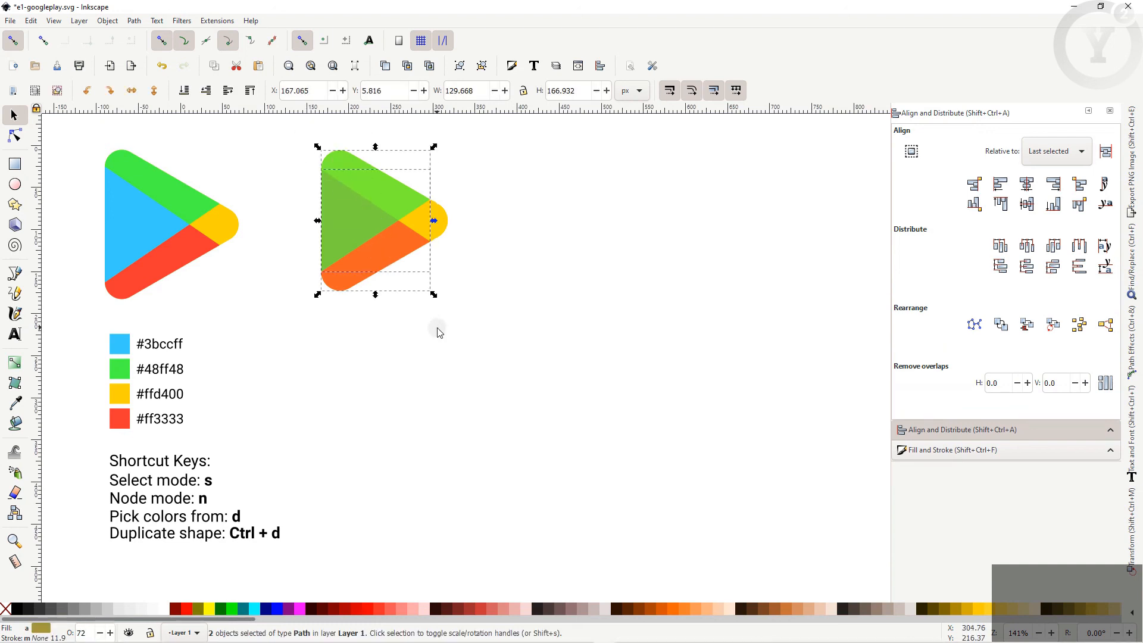
key(ctrl+d)
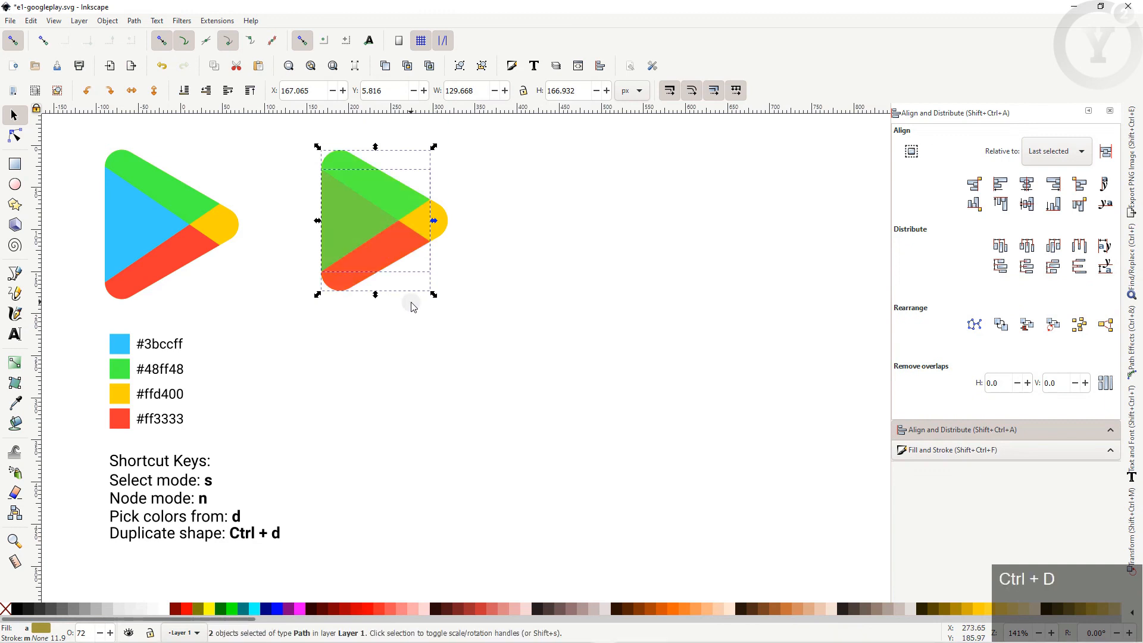
click(138, 21)
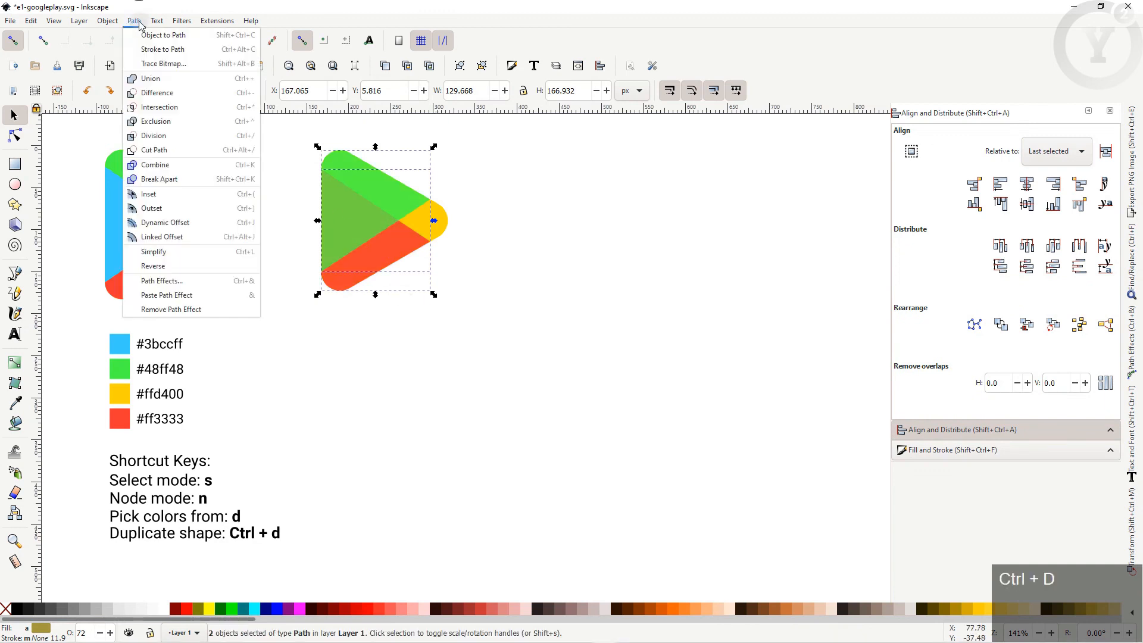
click(156, 107)
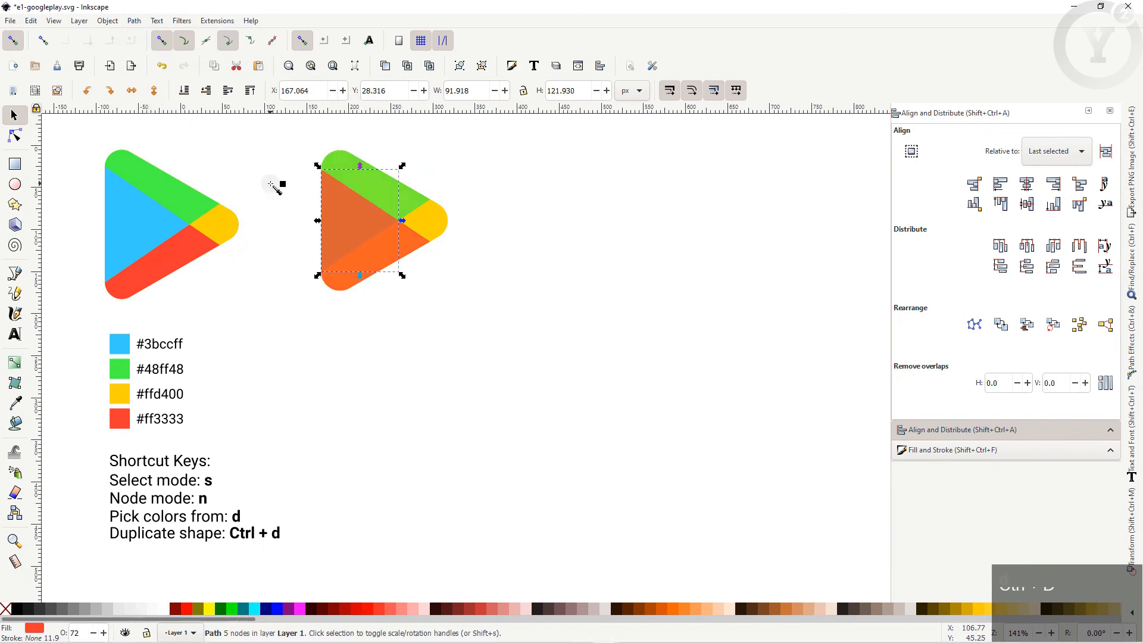
key(d)
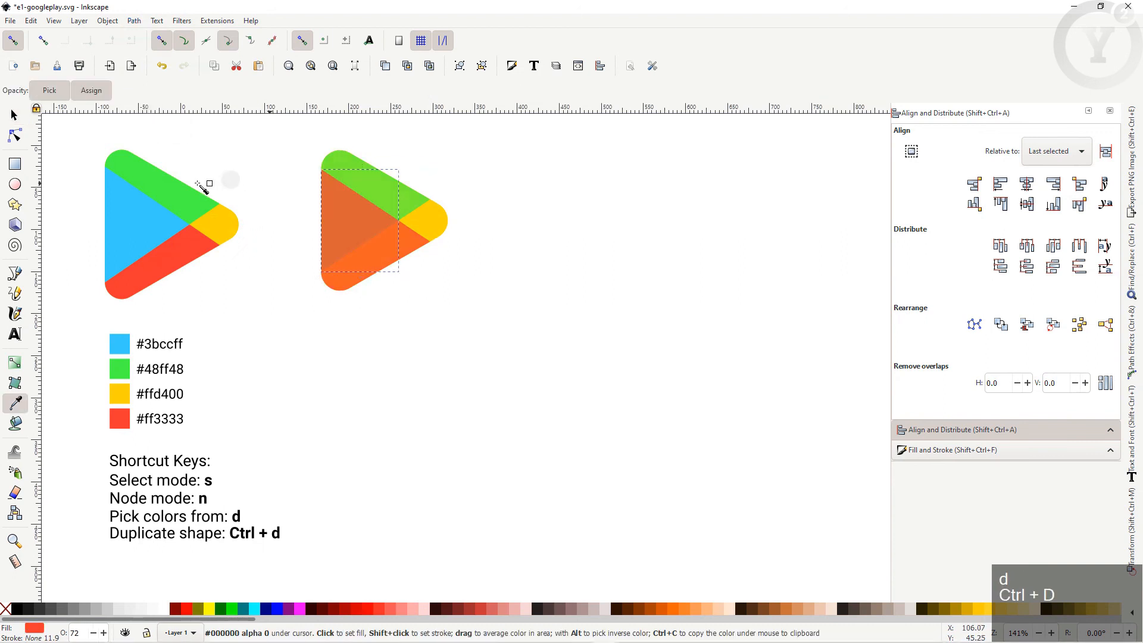
click(143, 223)
key(s)
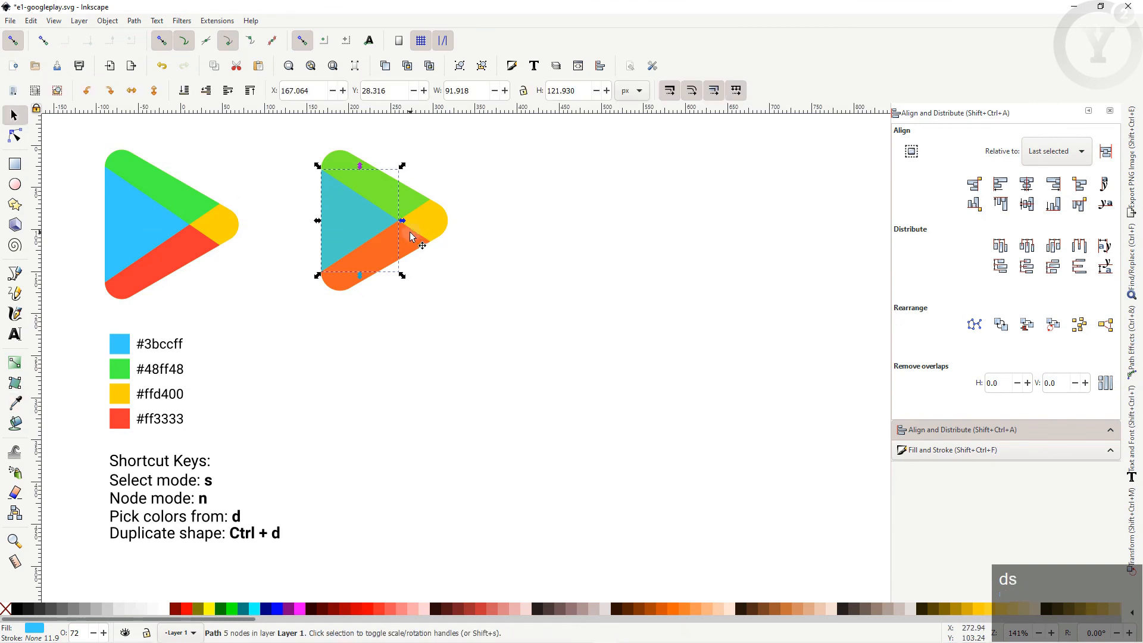
click(461, 297)
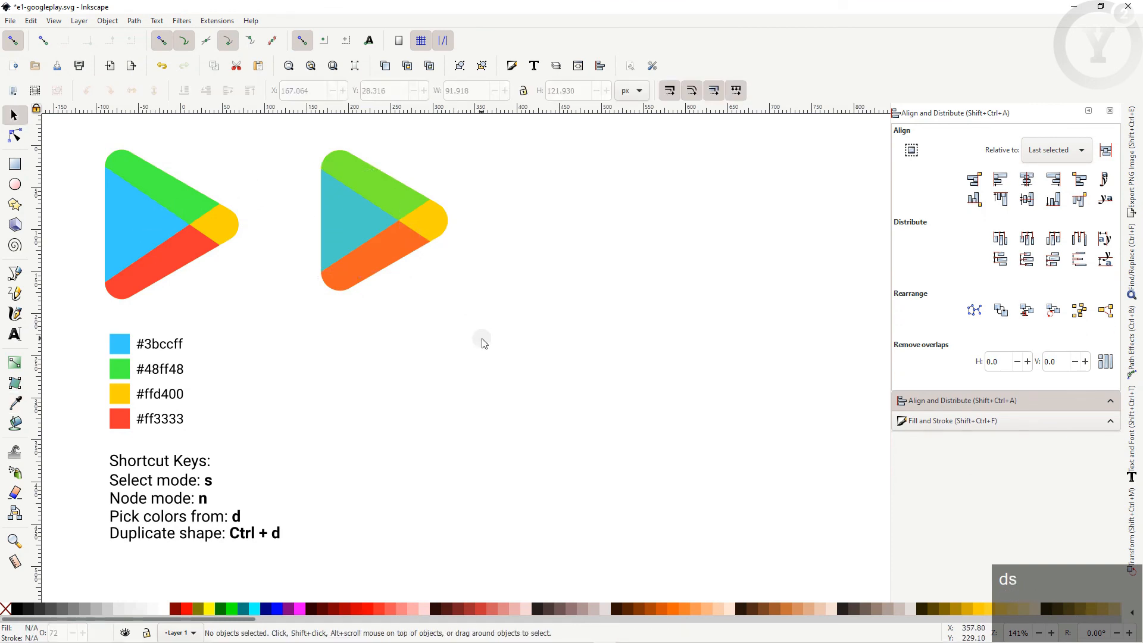
Step: Set all four logo pieces to 100% opacity and group them into one object
drag(483, 338, 278, 135)
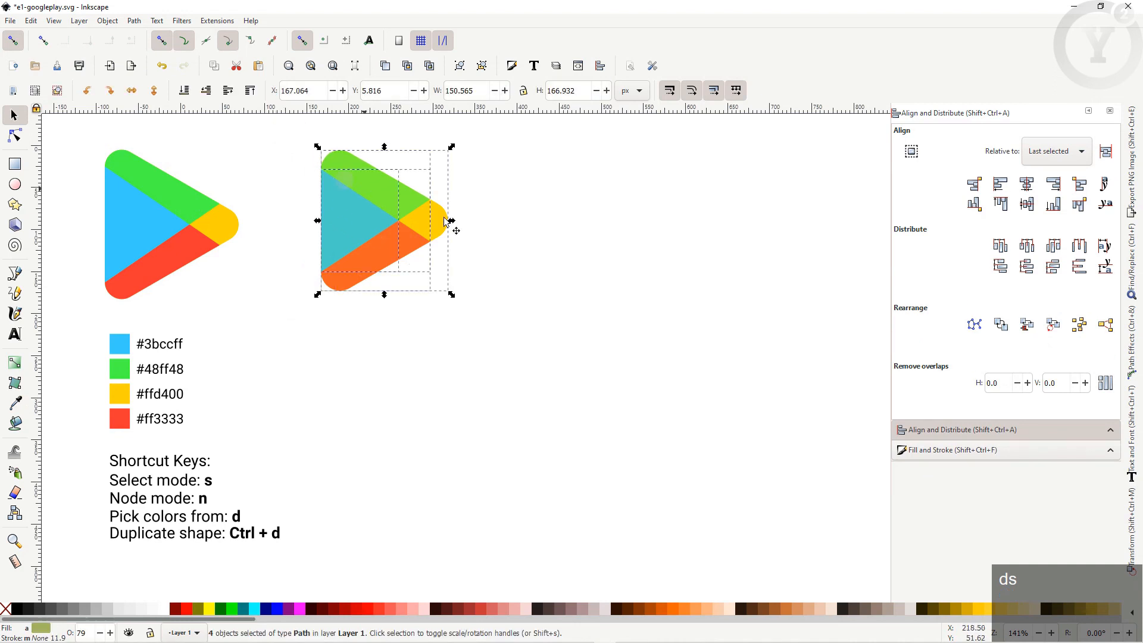
click(951, 452)
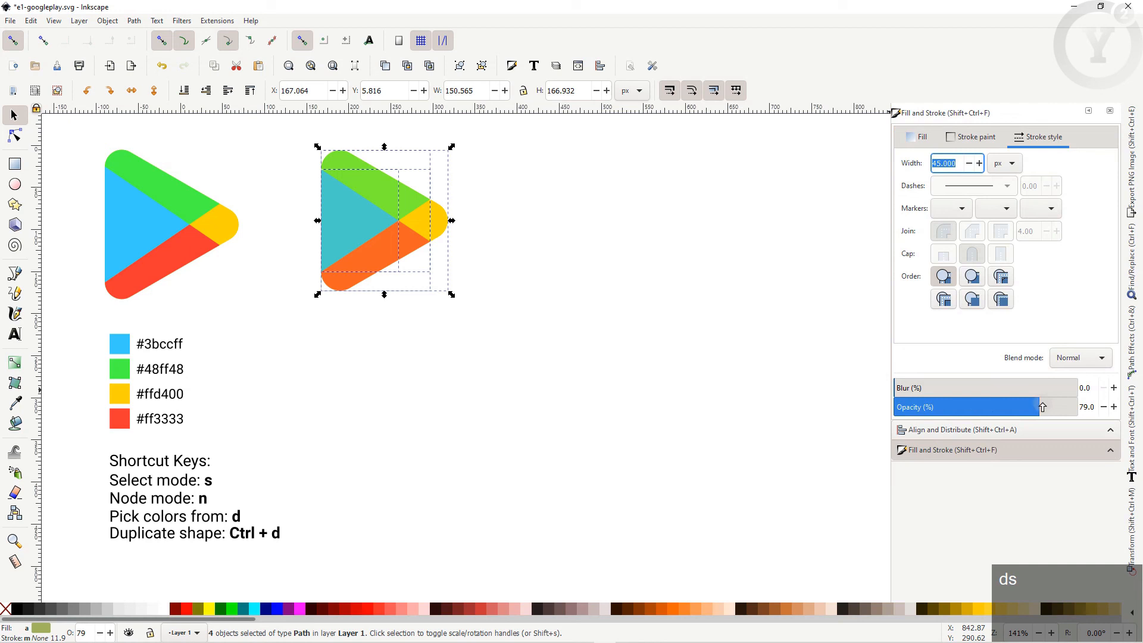
drag(1044, 407, 1087, 407)
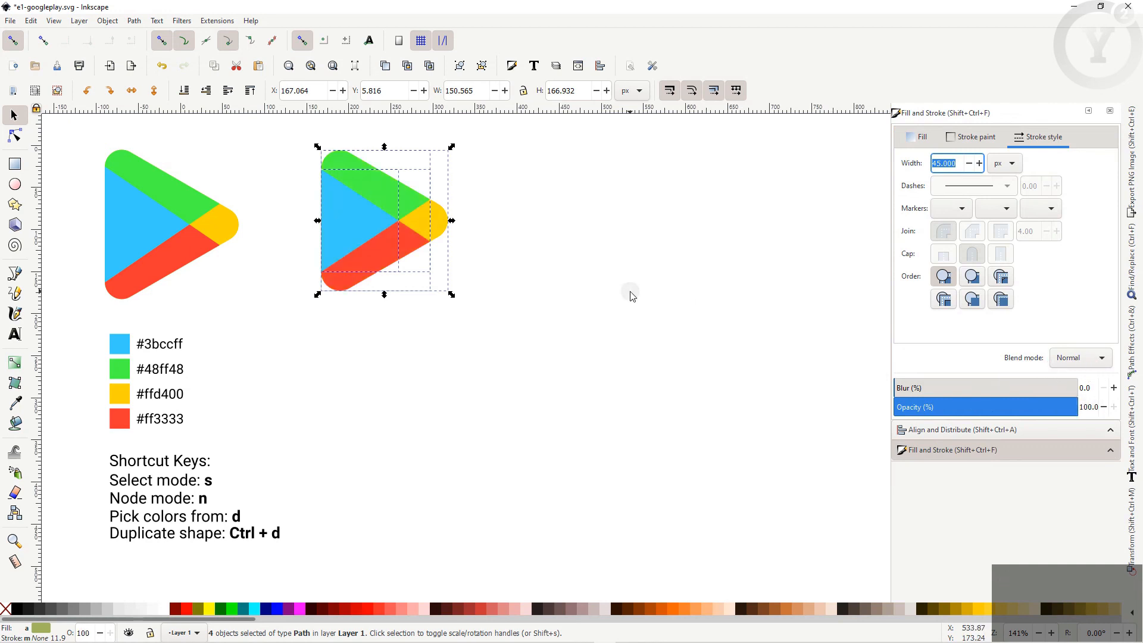
key(ctrl+g)
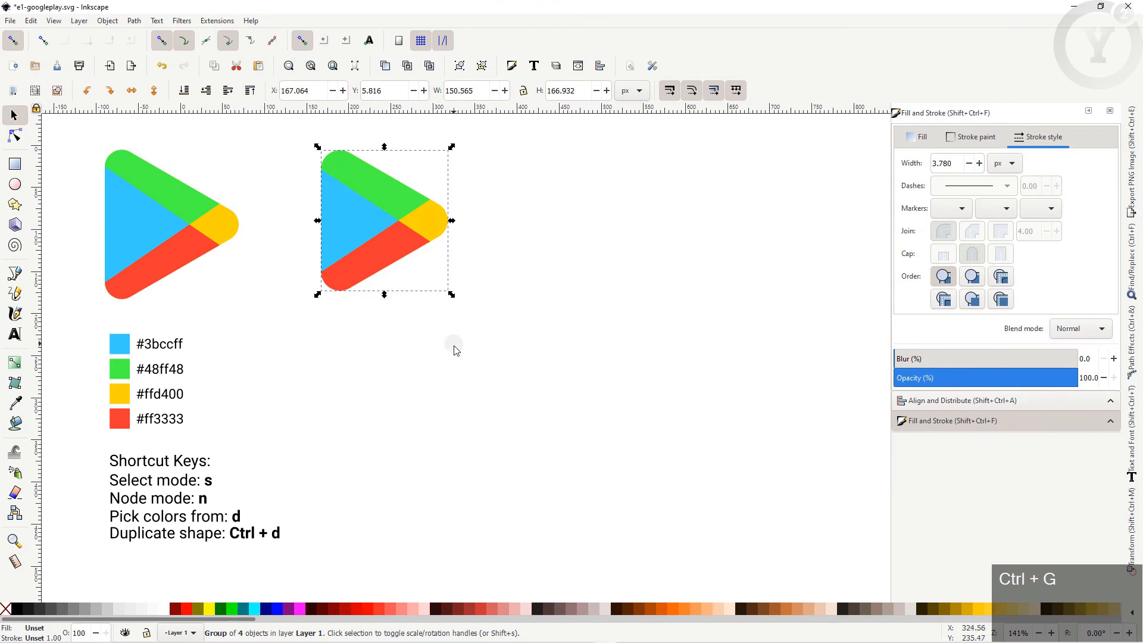
click(454, 312)
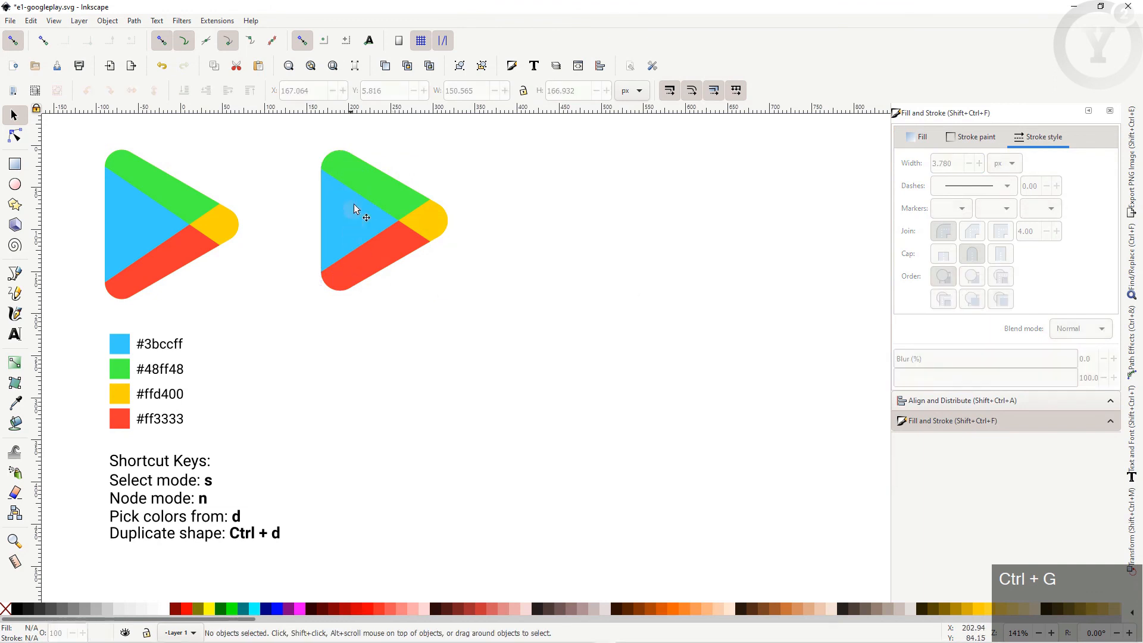